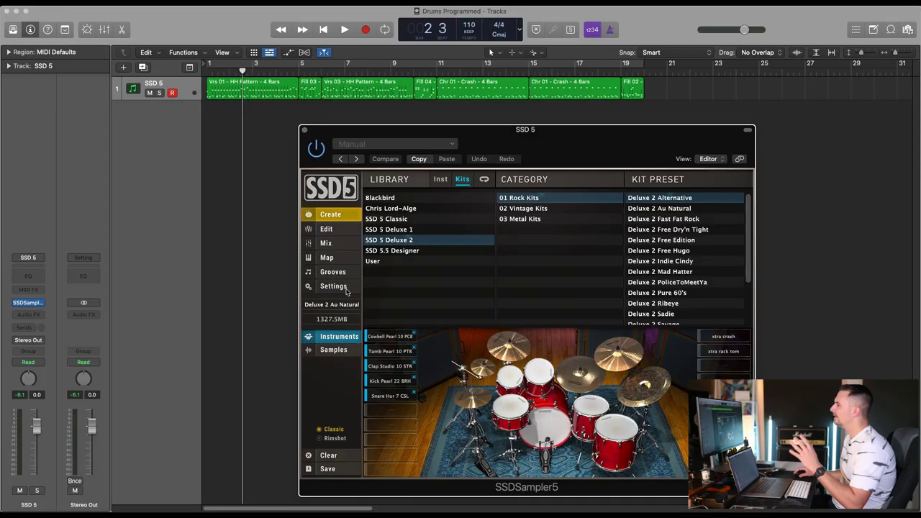
View the SSD5 Grooves library and the drum regions on the timeline, and close the instrument window
click(333, 273)
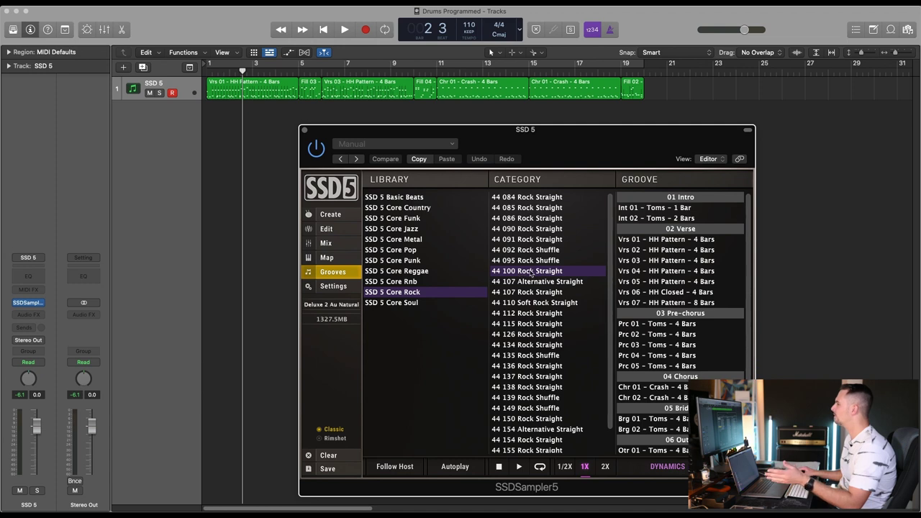
drag(222, 115, 806, 90)
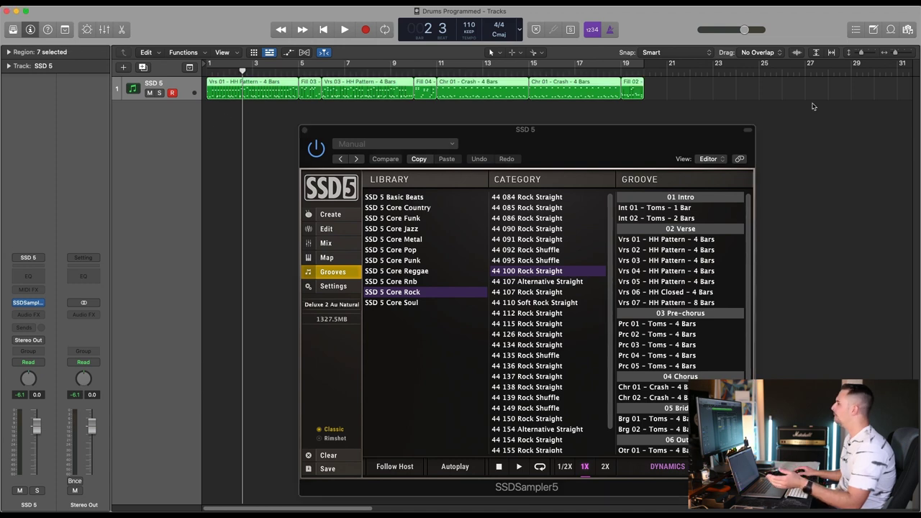
click(264, 119)
click(293, 84)
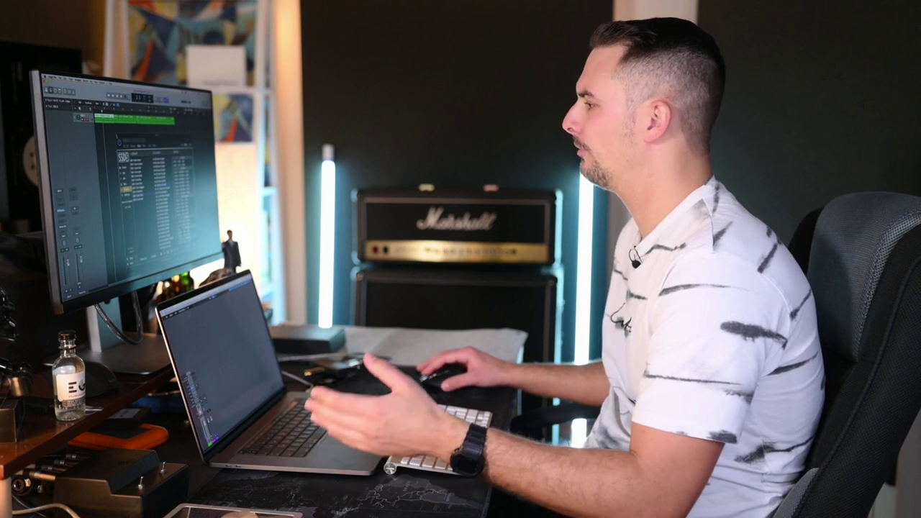
click(117, 136)
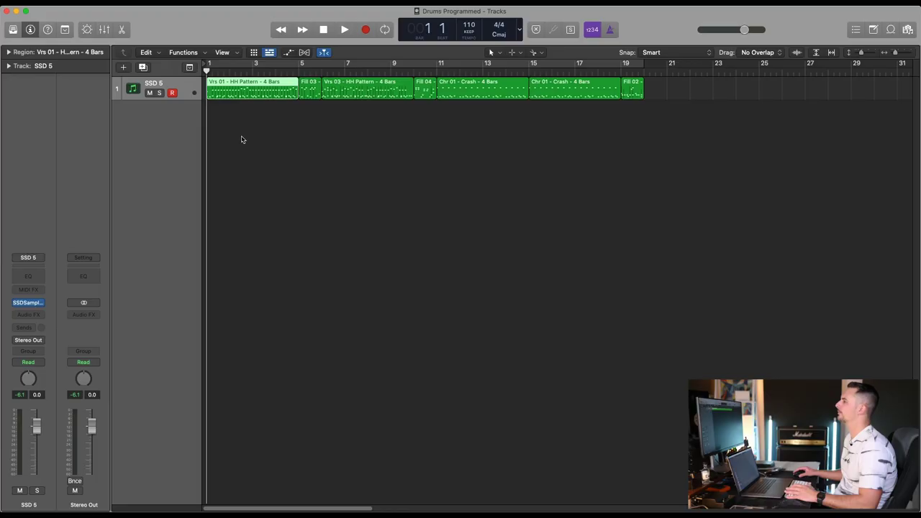
Play the drum arrangement from the beginning, jump to the chorus regions at bar 11, and stop playback
key(space)
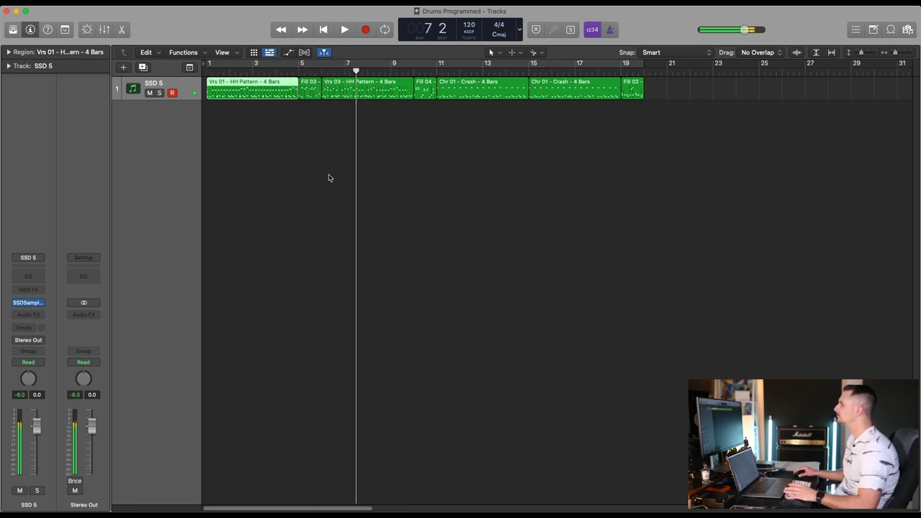
click(441, 72)
key(space)
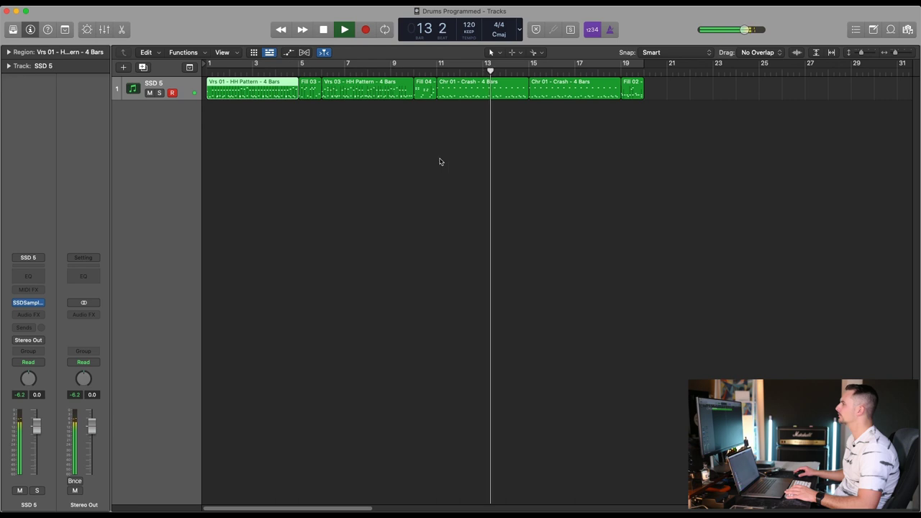
key(space)
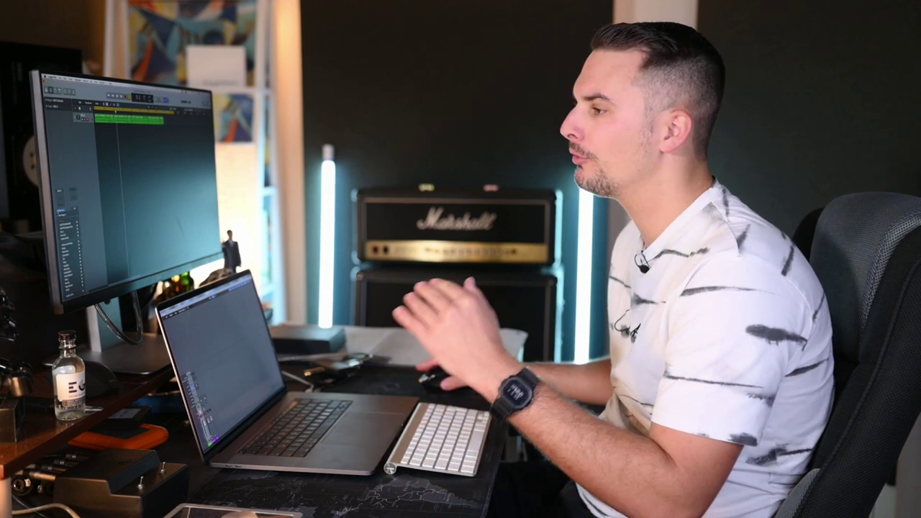
mouse_move(74, 294)
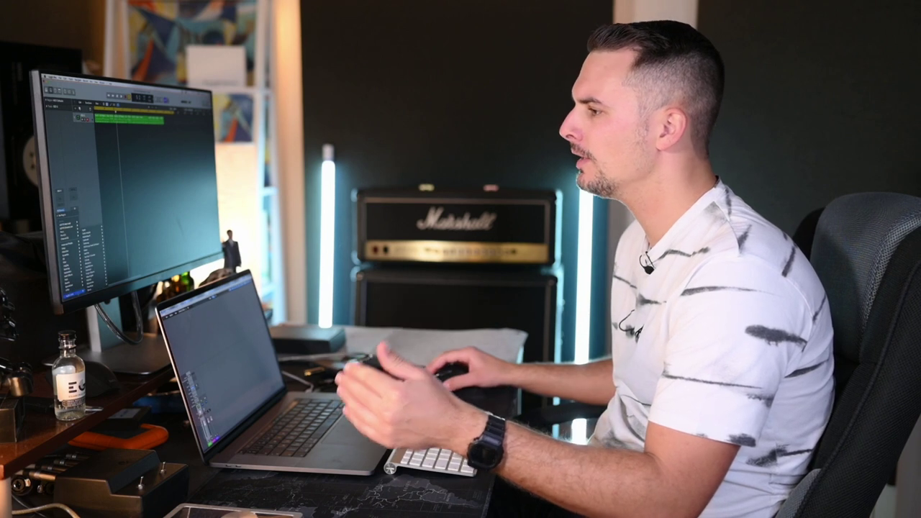
mouse_move(95, 274)
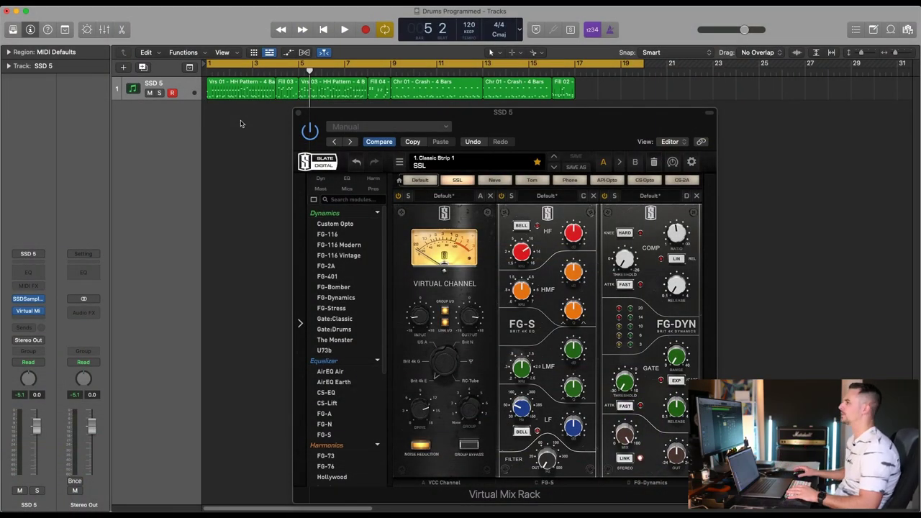
Boost the FG-S high-frequency band at about 12.6 kHz on the SSD 5 channel during playback
key(space)
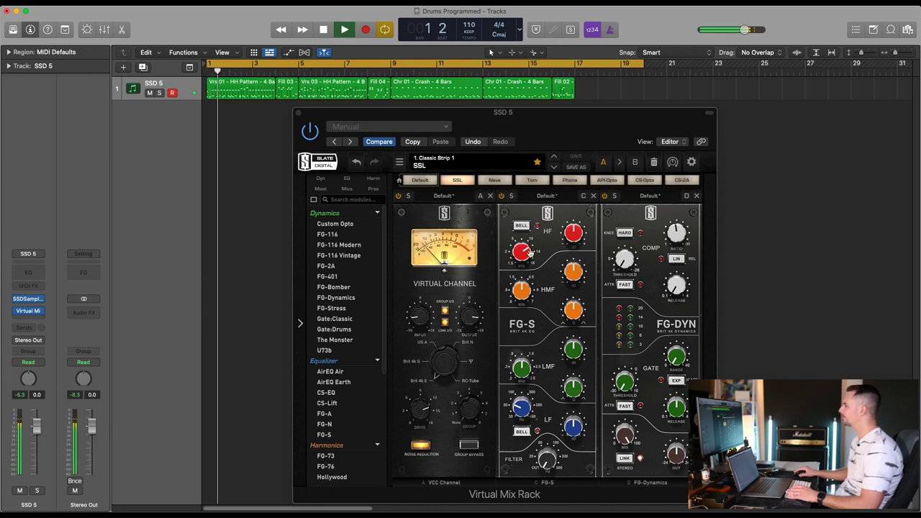
drag(575, 234, 581, 207)
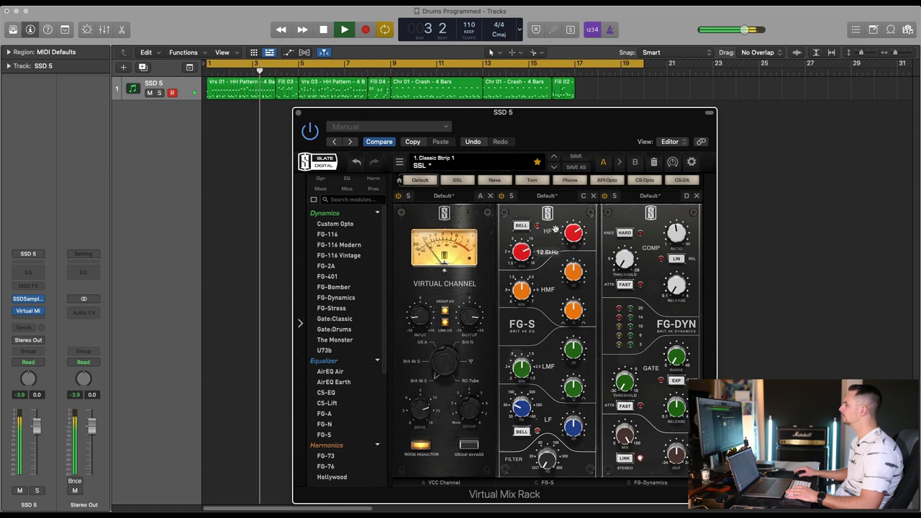
drag(573, 214, 573, 223)
Set the FG-S LMF band to about 336 Hz and cut its gain to -4.88 dB, adjusting its Q
drag(578, 354, 527, 400)
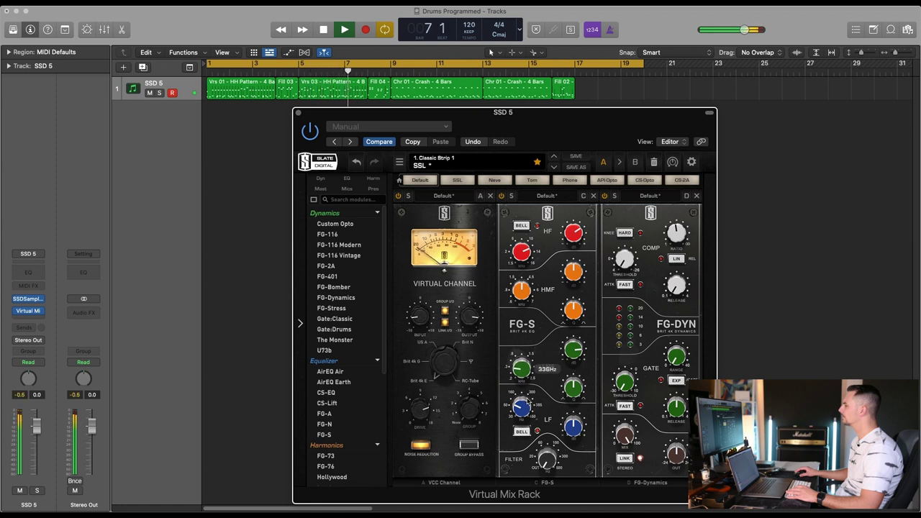
drag(576, 352, 574, 392)
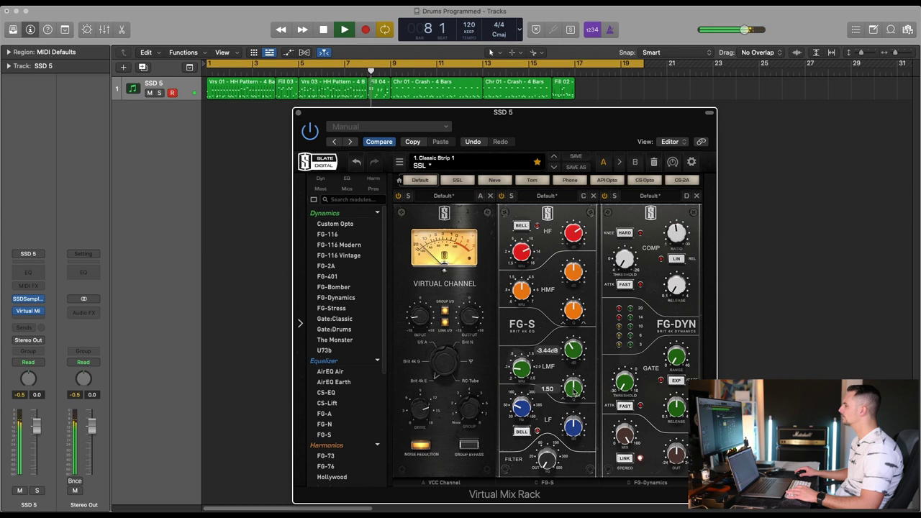
drag(572, 350, 581, 366)
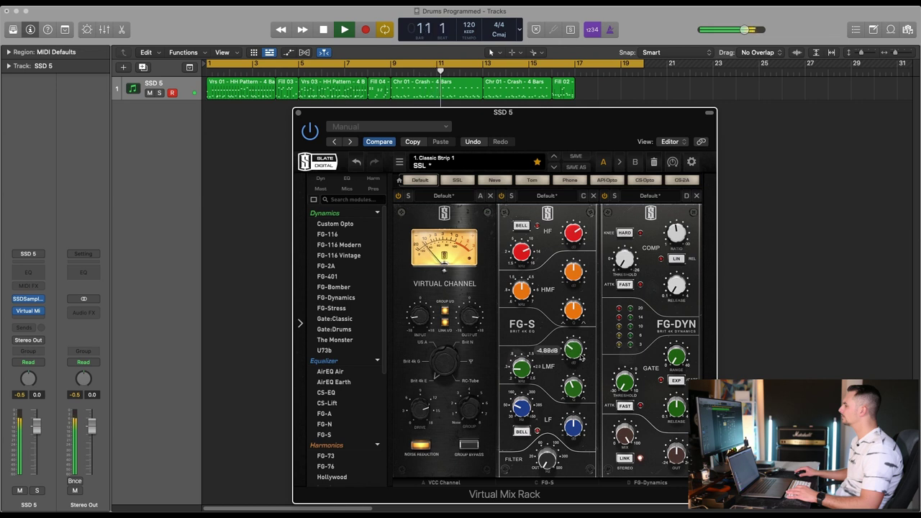
Boost the FG-S low-frequency band with the bell shape engaged and stop playback
mouse_move(573, 433)
mouse_down()
mouse_move(574, 421)
mouse_move(574, 429)
mouse_move(587, 421)
mouse_up()
mouse_move(524, 409)
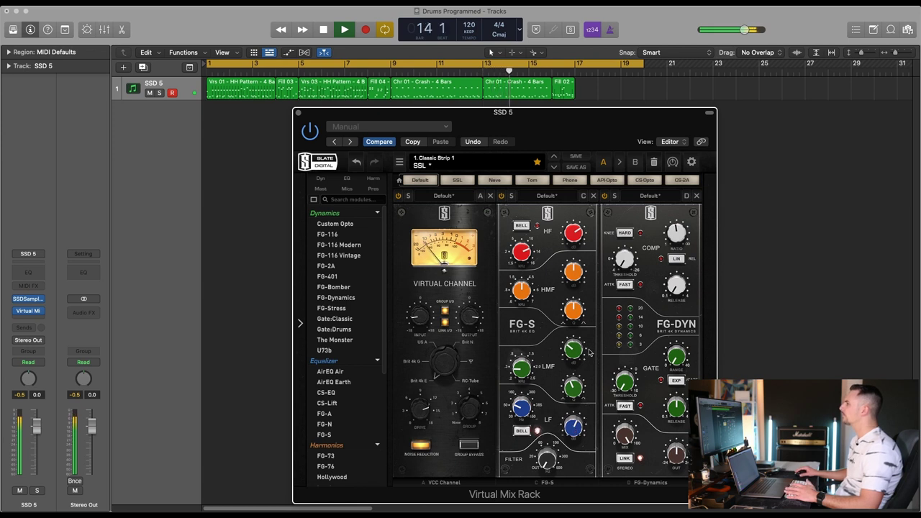
key(space)
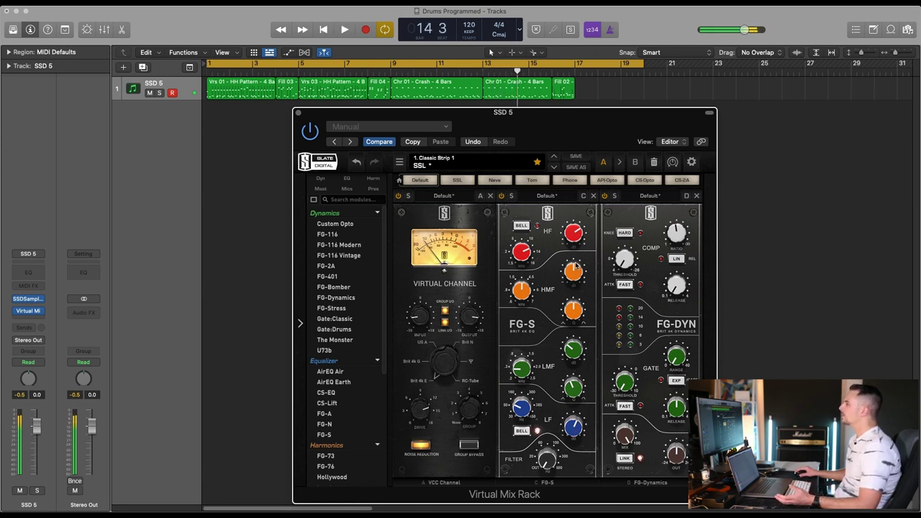
drag(595, 118, 622, 120)
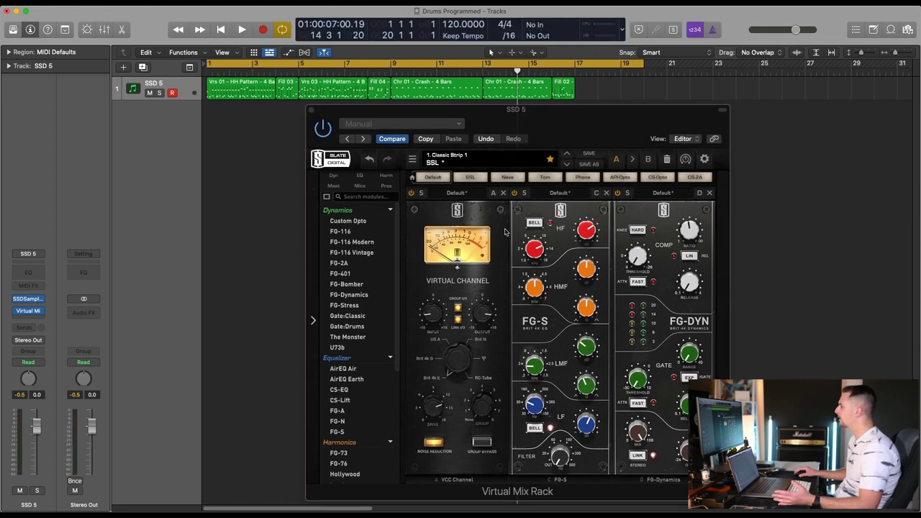
click(591, 230)
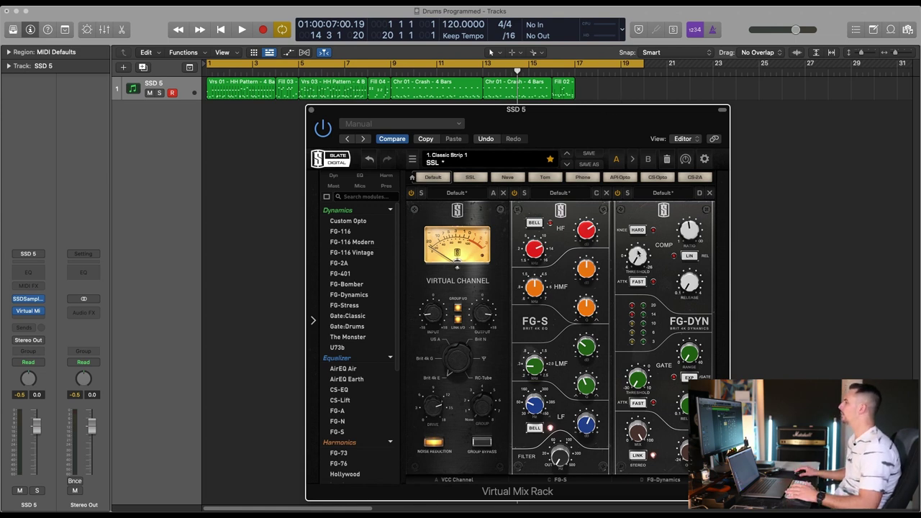
Play the drums and adjust the FG-DYN compressor threshold to compress the full drum mix
key(space)
drag(640, 234, 646, 131)
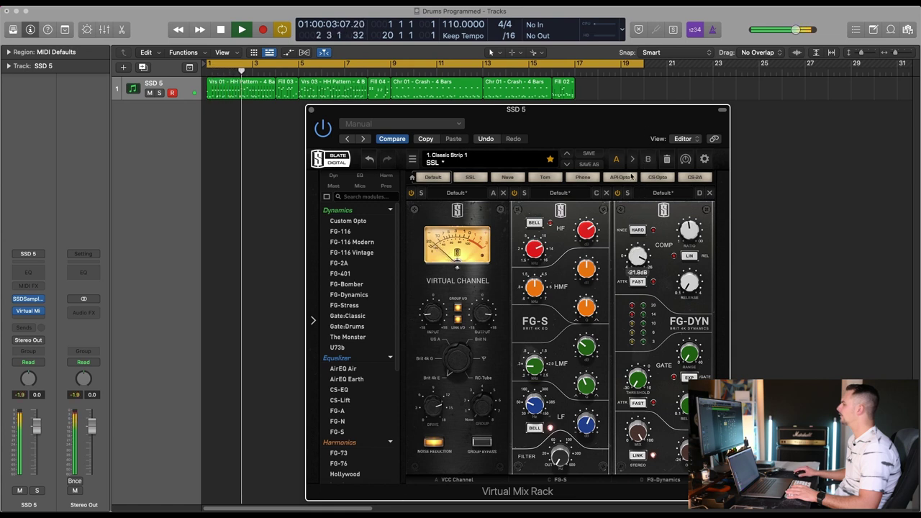
drag(644, 260, 645, 245)
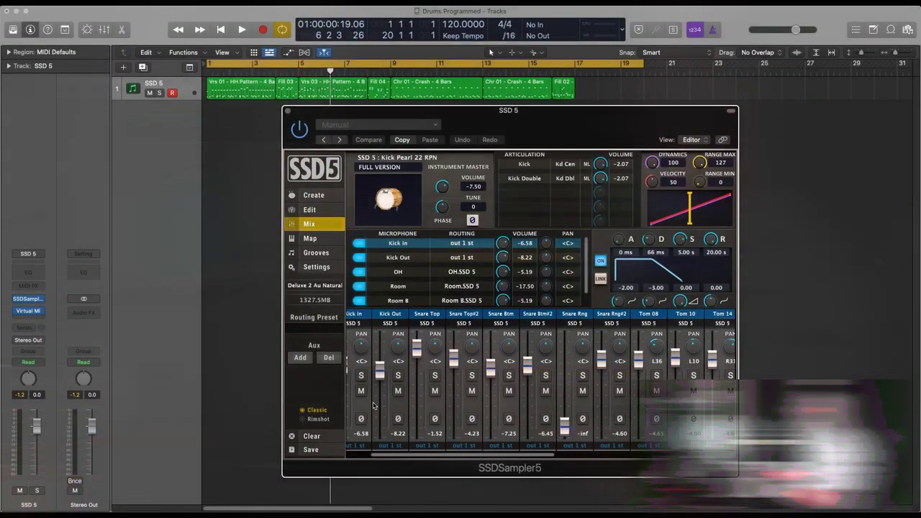
Review the microphone channels in the SSD5 mixer and keep Kick Dir routed to out 1 st
scroll(372, 405, left, 2)
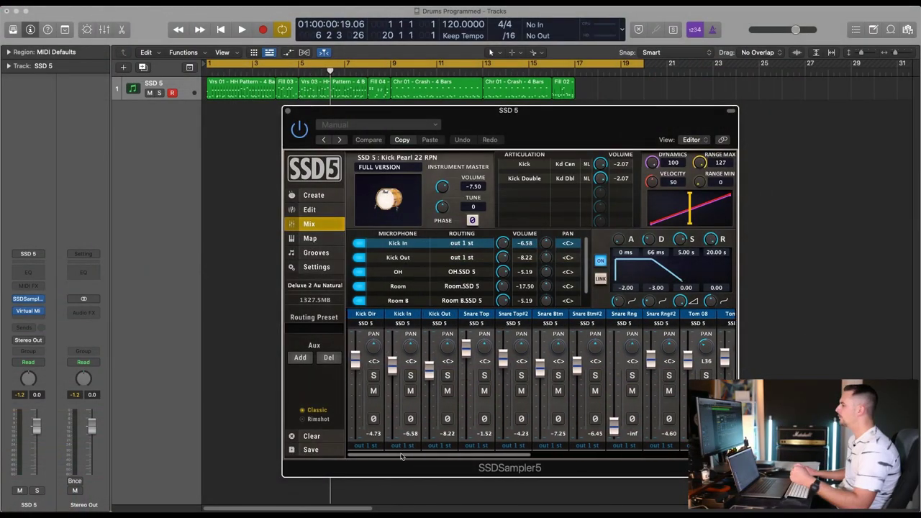
scroll(402, 457, right, 5)
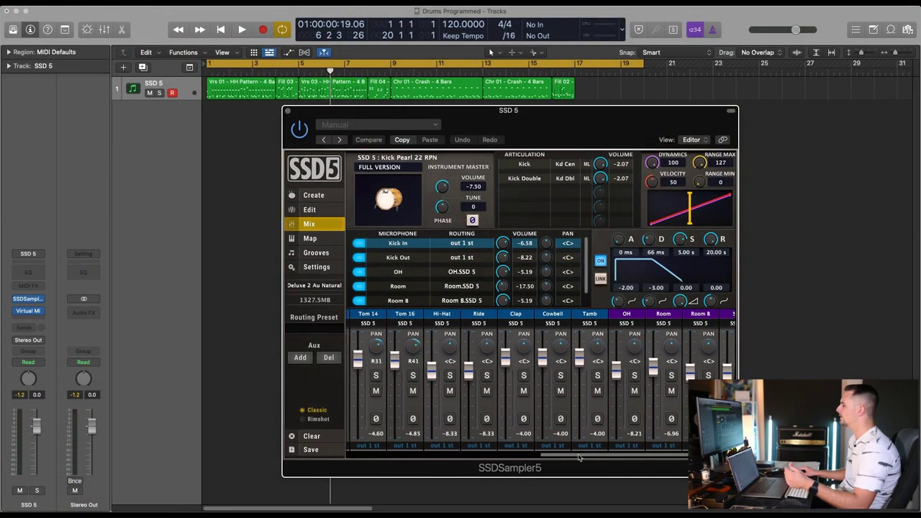
scroll(433, 452, left, 3)
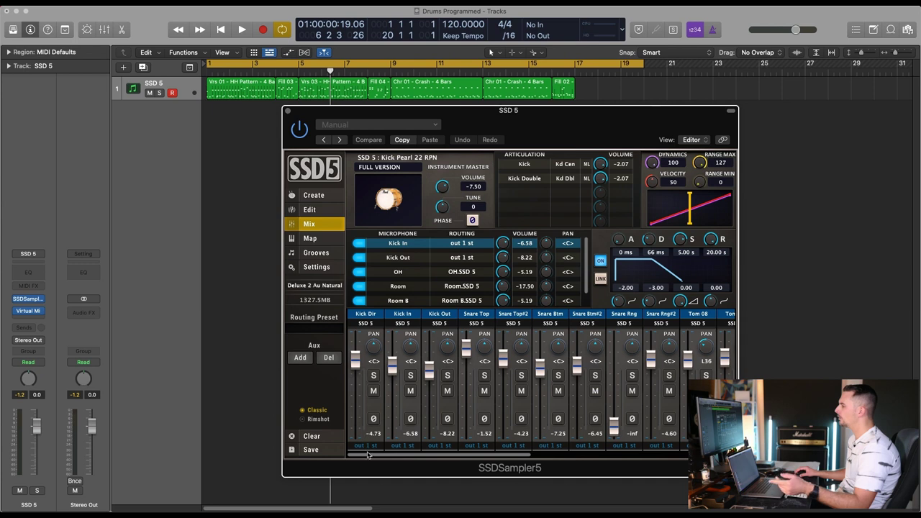
click(367, 445)
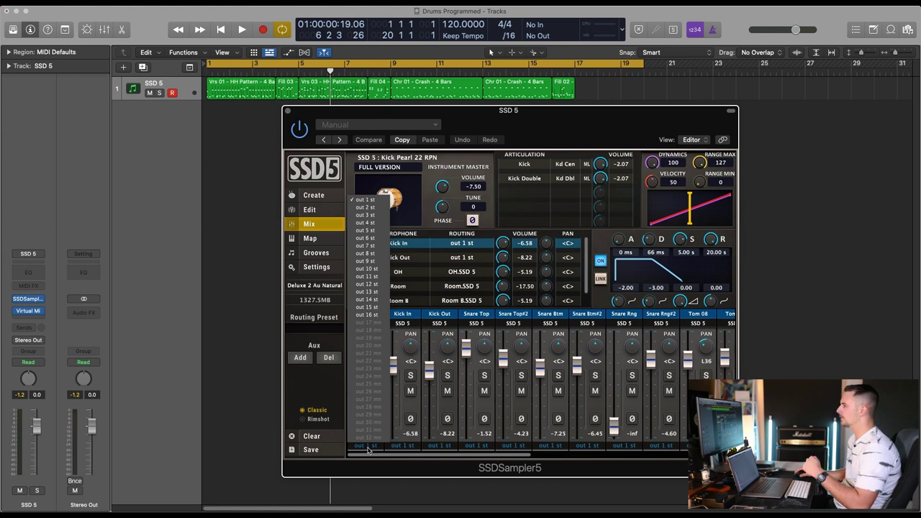
click(368, 449)
Route the snare microphone channels in the SSD5 mixer to out 2 st
click(476, 445)
click(481, 207)
click(513, 445)
click(517, 207)
click(550, 446)
click(554, 208)
scroll(588, 440, right, 3)
click(493, 444)
click(493, 207)
click(530, 445)
click(531, 207)
Route the tom channels in the SSD5 mixer to out 3 st
click(561, 445)
click(564, 215)
click(601, 446)
click(602, 214)
click(630, 445)
Route the Hi-Hat and Ride channels in the SSD5 mixer to out 4 st
click(559, 446)
click(560, 222)
drag(547, 456, 663, 455)
click(597, 445)
click(597, 222)
Route the overheads to out 5 st, the room channels to out 6 st and SLR to out 7 st
click(604, 446)
click(605, 230)
click(679, 238)
click(715, 445)
click(719, 245)
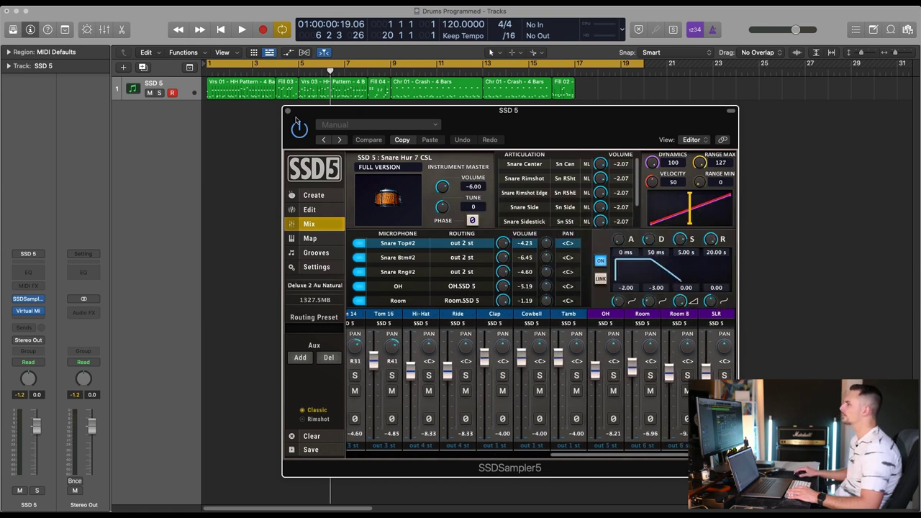
Add six aux channels in the mixer for the additional outputs of the SSD 5 instrument
click(182, 476)
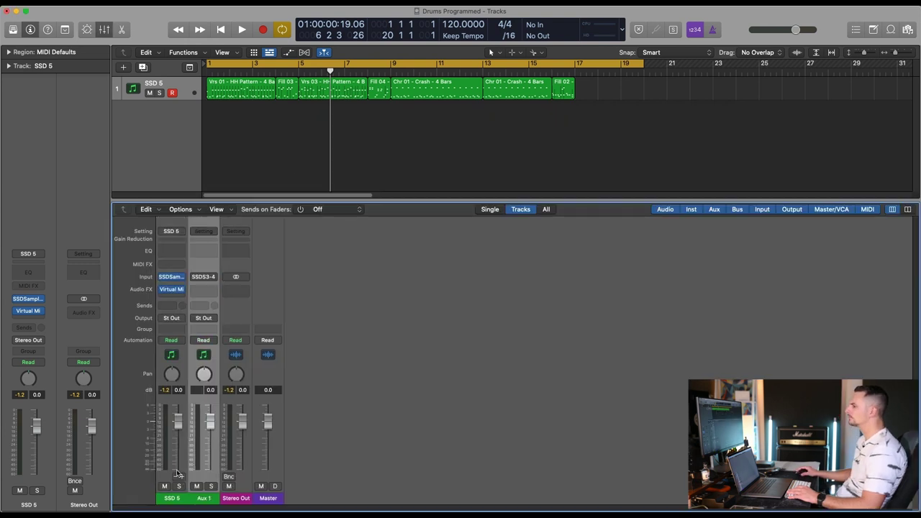
click(182, 476)
click(182, 477)
click(182, 476)
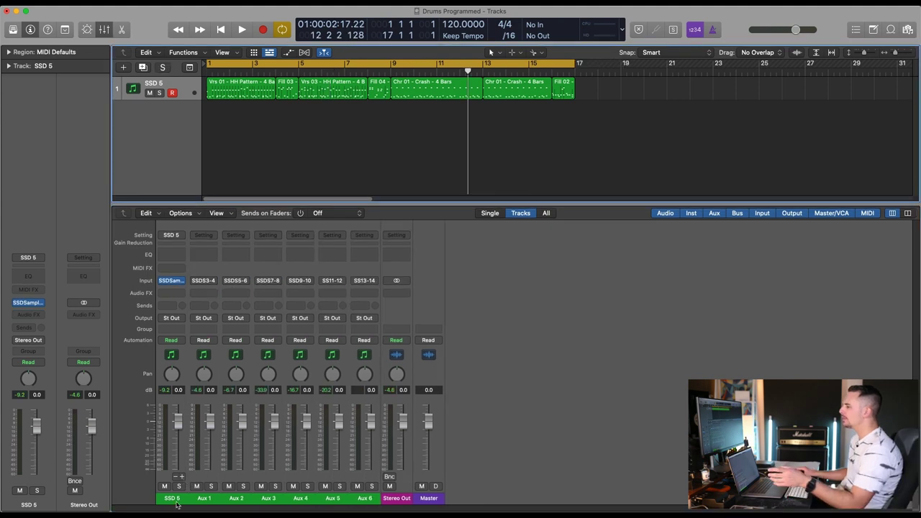
Rename the SSD 5 channel as Kick and choose SSDSampler5 Multi-Output (8xStereo, 8xMono) as its instrument
double_click(171, 497)
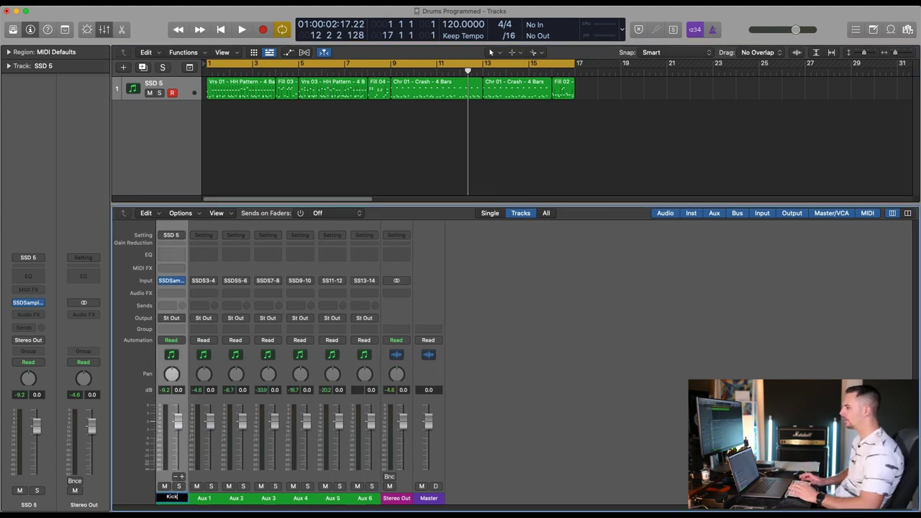
key(Return)
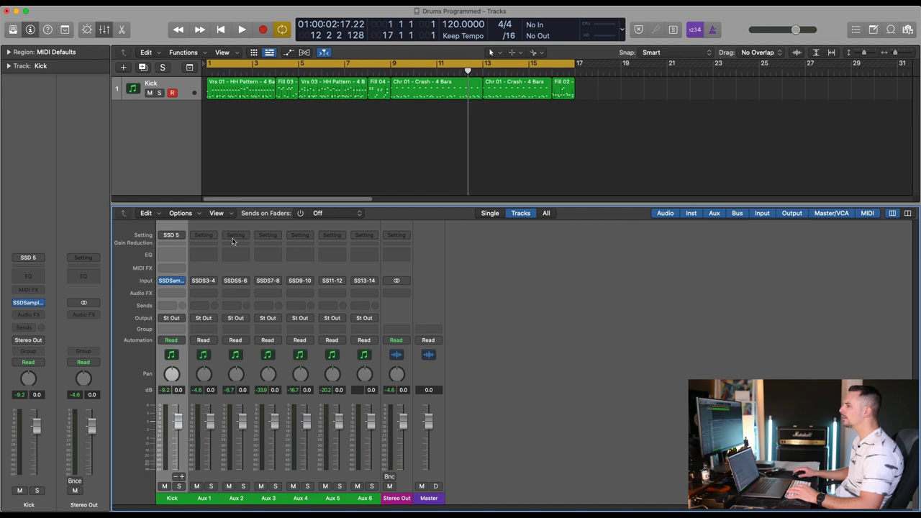
click(183, 282)
mouse_move(255, 240)
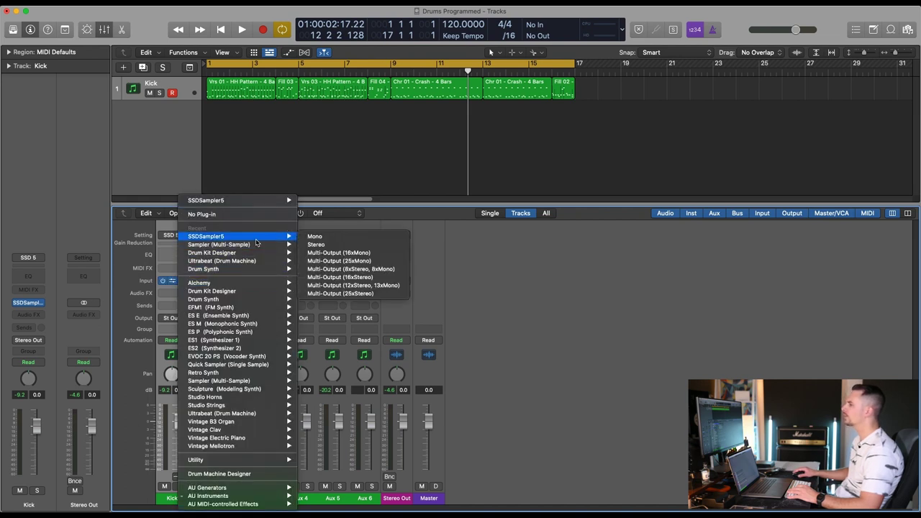
click(352, 269)
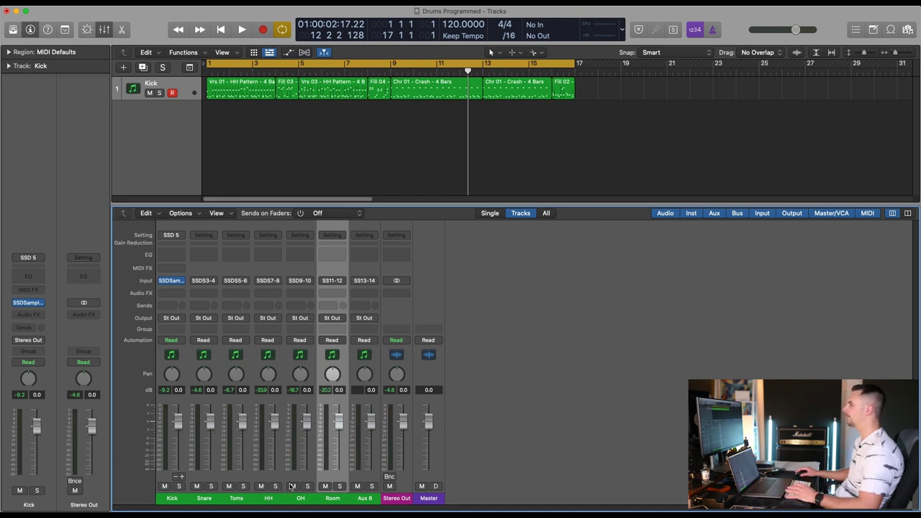
Create tracks for the Snare, Toms, HH, OH and Room aux channels, and hide the mixer
shift+click(203, 500)
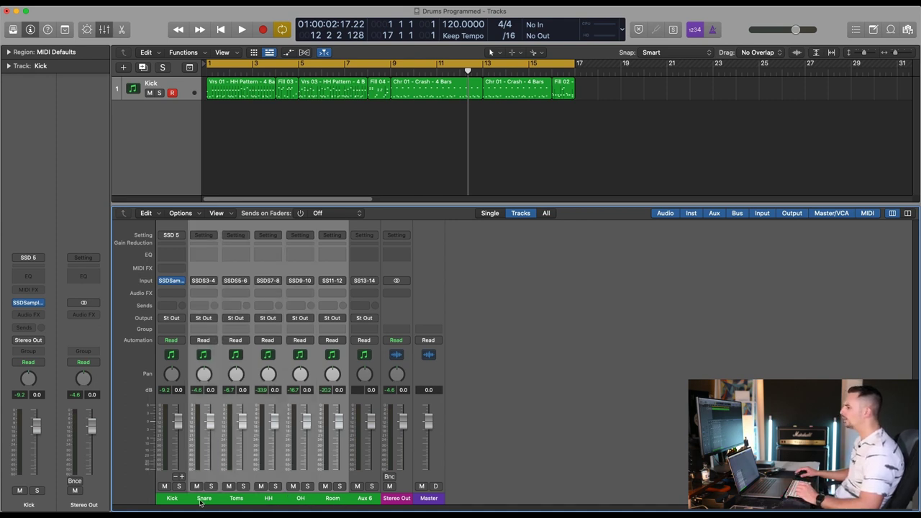
right_click(203, 500)
click(226, 422)
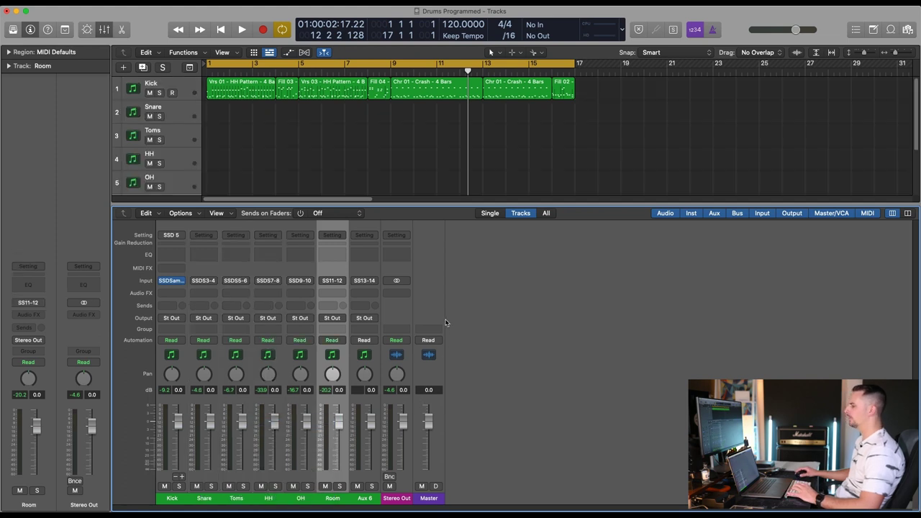
key(x)
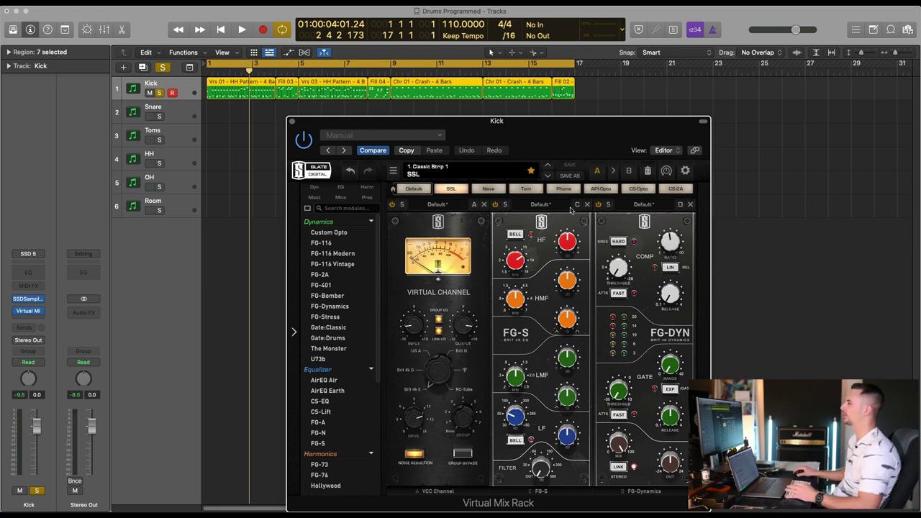
During playback, boost the highs in the Kick channel's FG-S EQ and cut the LMF band to -4.28 dB with a Q of 0.67
drag(556, 134, 566, 130)
key(space)
click(575, 244)
drag(576, 246, 577, 230)
drag(524, 378, 524, 412)
drag(579, 360, 582, 395)
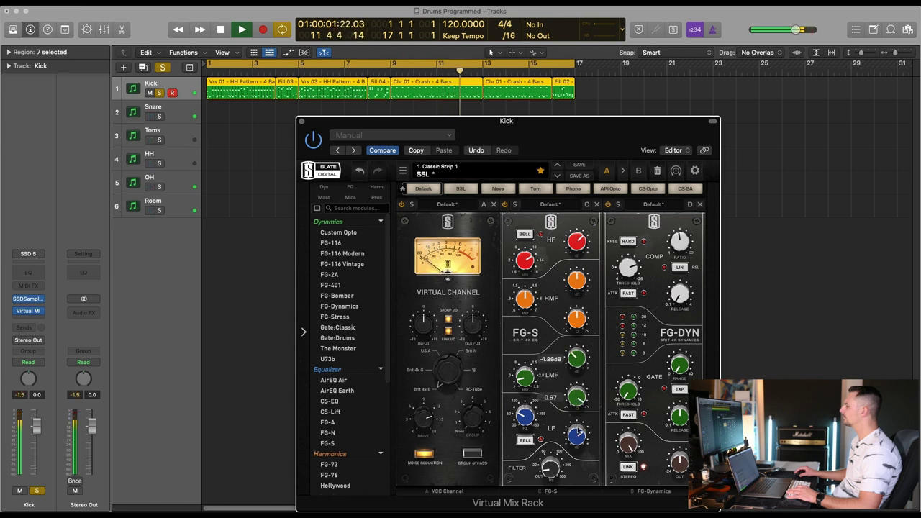
Restart playback from around bar 6, unsolo the Kick and close its Virtual Mix Rack window
key(space)
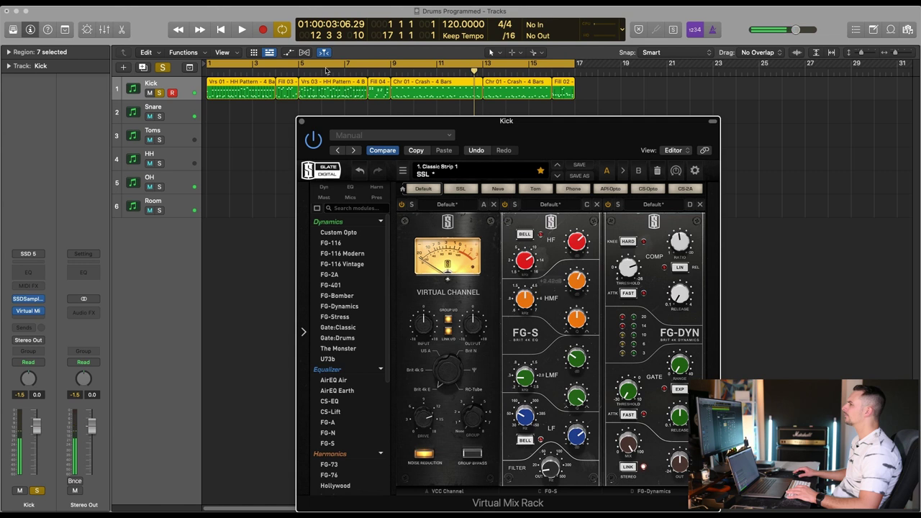
double_click(326, 70)
drag(498, 125, 509, 88)
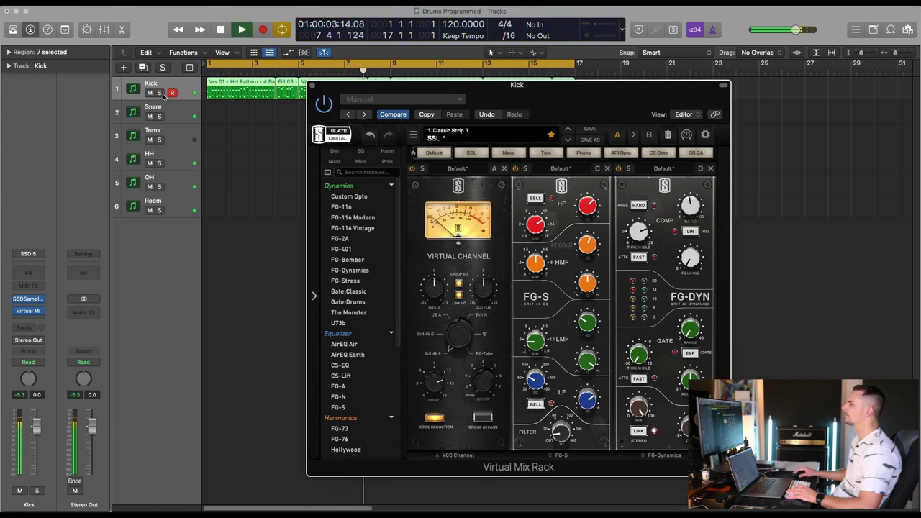
click(312, 84)
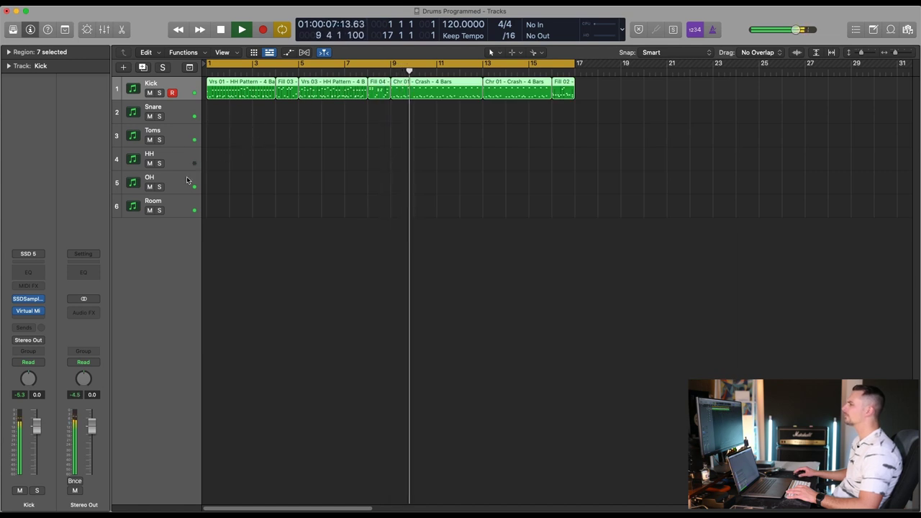
Lower the Room channel's volume to -5.6 dB during playback
click(177, 205)
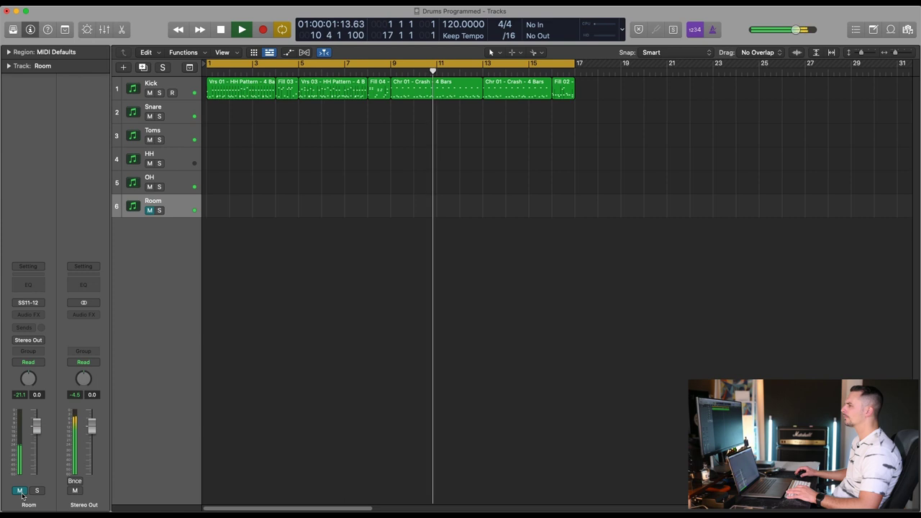
mouse_move(37, 426)
mouse_down()
mouse_move(37, 471)
mouse_move(36, 428)
mouse_move(36, 442)
mouse_up()
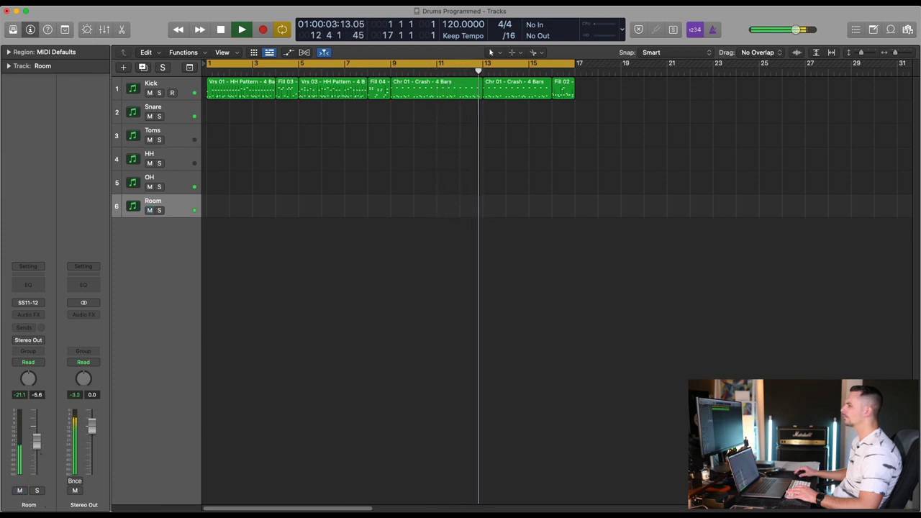
Solo the Snare and insert a stereo Virtual Mix Rack on it with the SSL preset
click(159, 116)
click(152, 106)
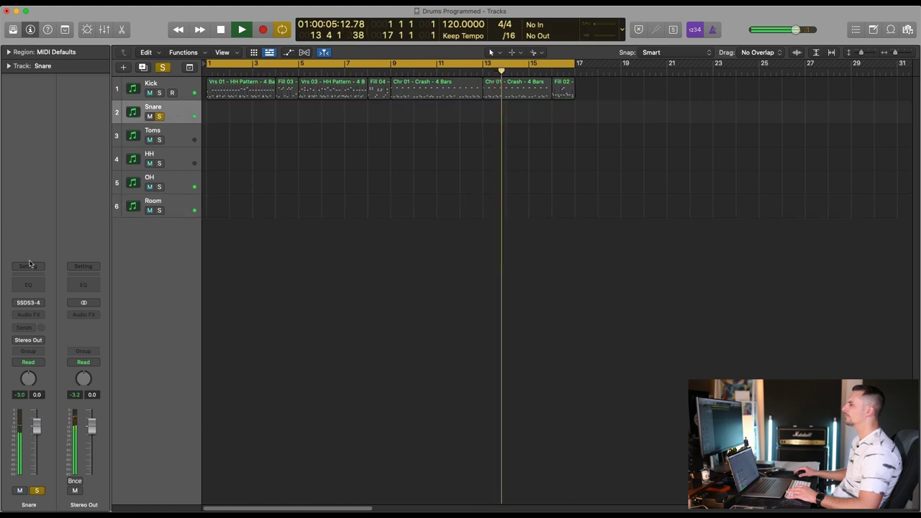
click(29, 314)
mouse_move(56, 335)
click(115, 335)
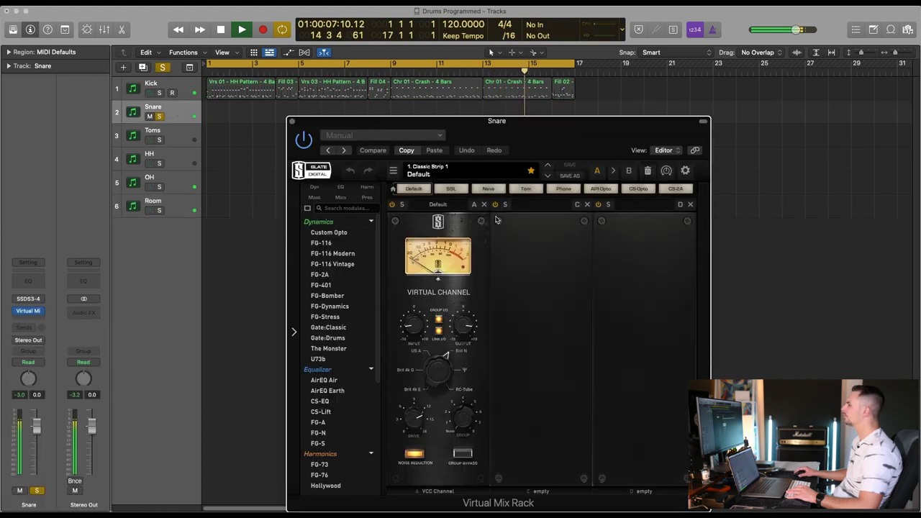
In the Snare's FG-S EQ, boost HF by 4.44 dB, sweep the boosted LMF band with a Q of 2.50 and reduce its gain
drag(569, 251, 567, 232)
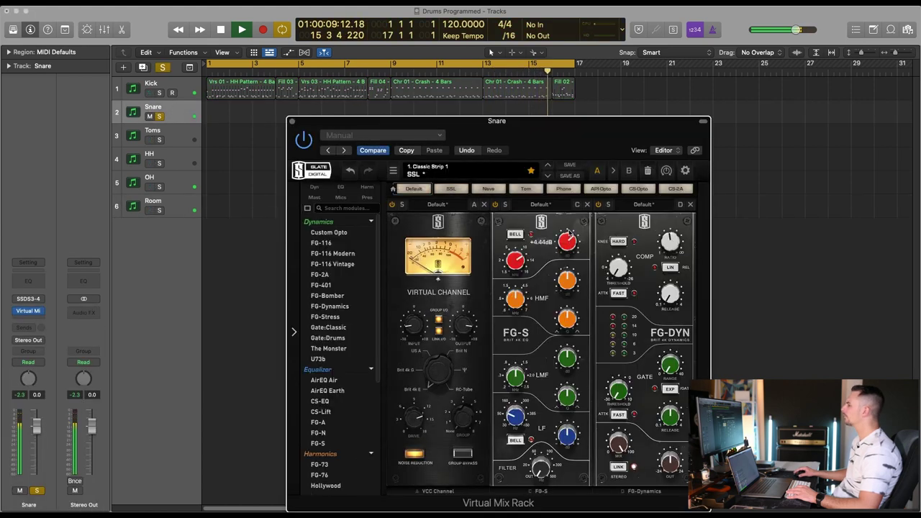
drag(569, 365, 572, 324)
drag(515, 374, 515, 413)
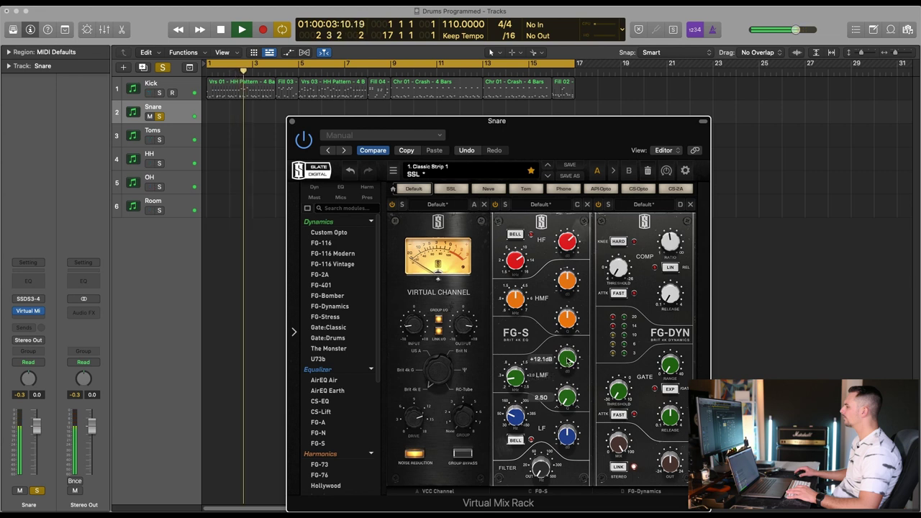
drag(568, 361, 569, 375)
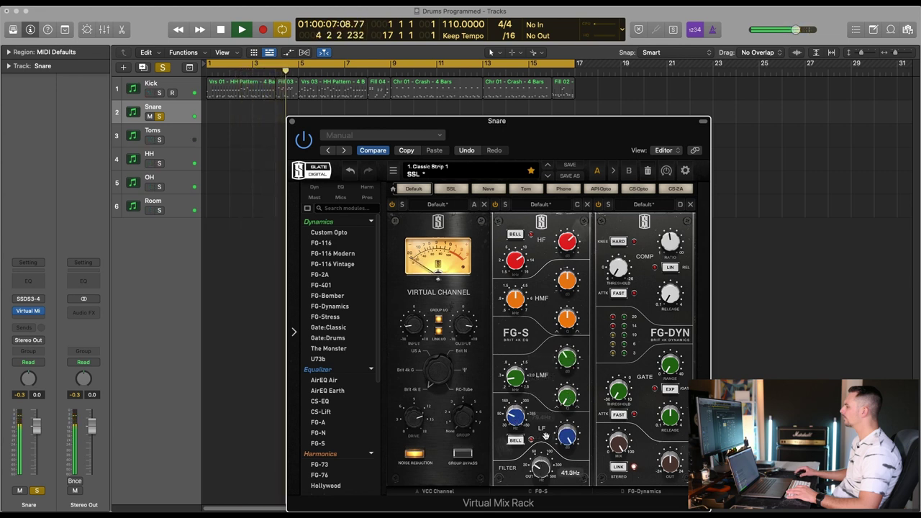
Set the Snare EQ's low filter to 41.3 Hz, boost the LF band and raise the HF boost to 6.85 dB
drag(556, 430, 558, 457)
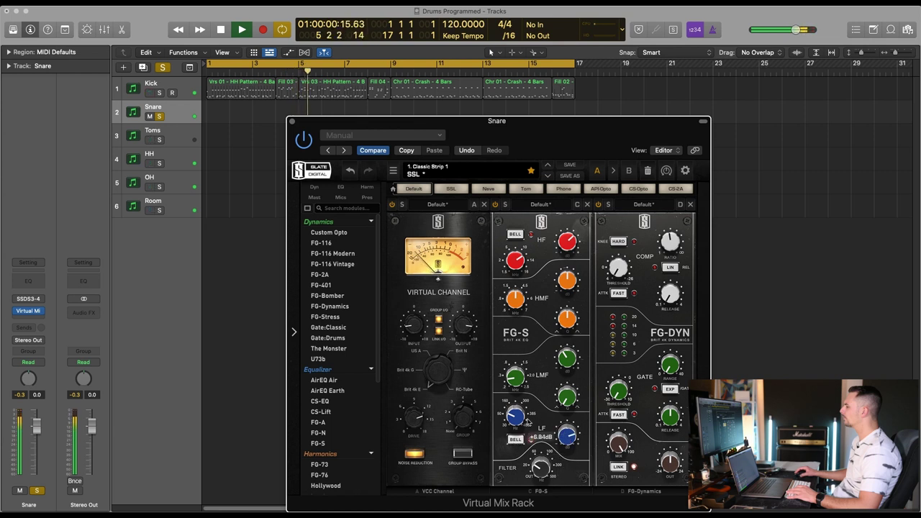
drag(515, 425, 515, 422)
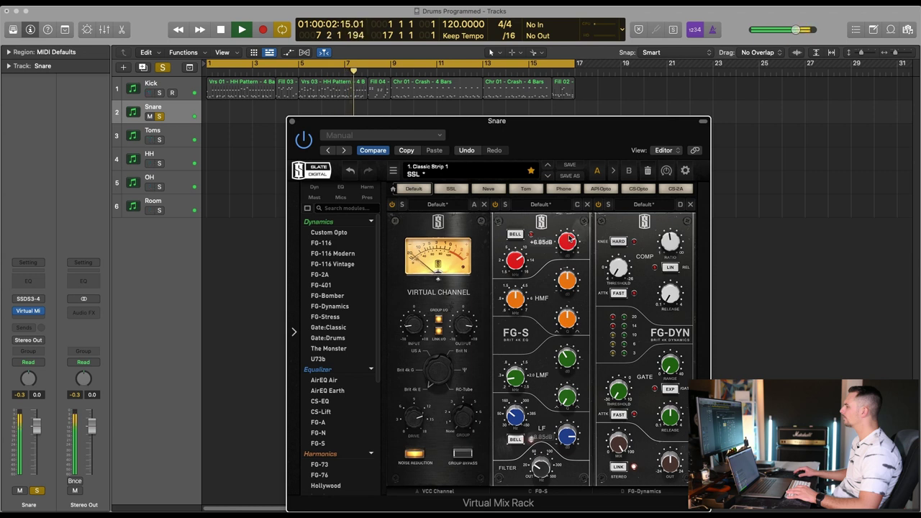
drag(564, 442, 564, 440)
Set the Snare's FG-DYN compressor threshold to -24.2 dB, close the plug-in window and unsolo the Snare
drag(625, 270, 623, 182)
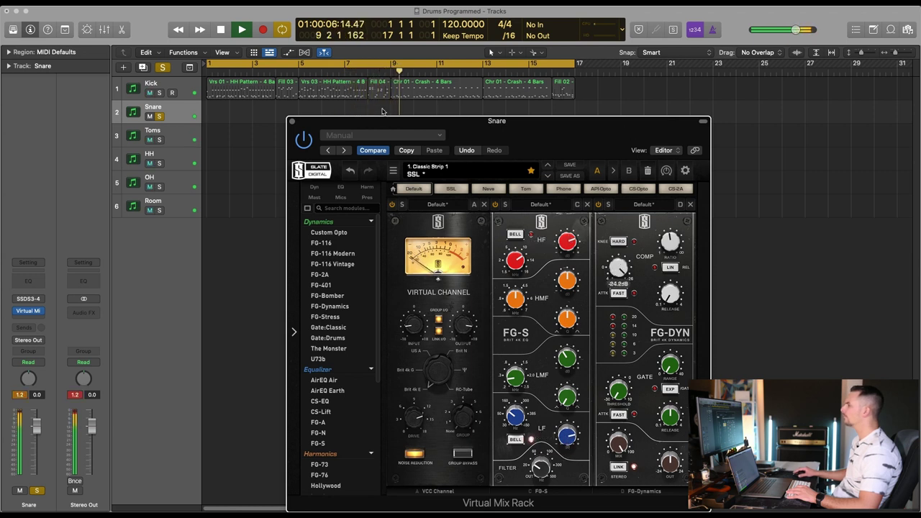
click(292, 121)
click(161, 117)
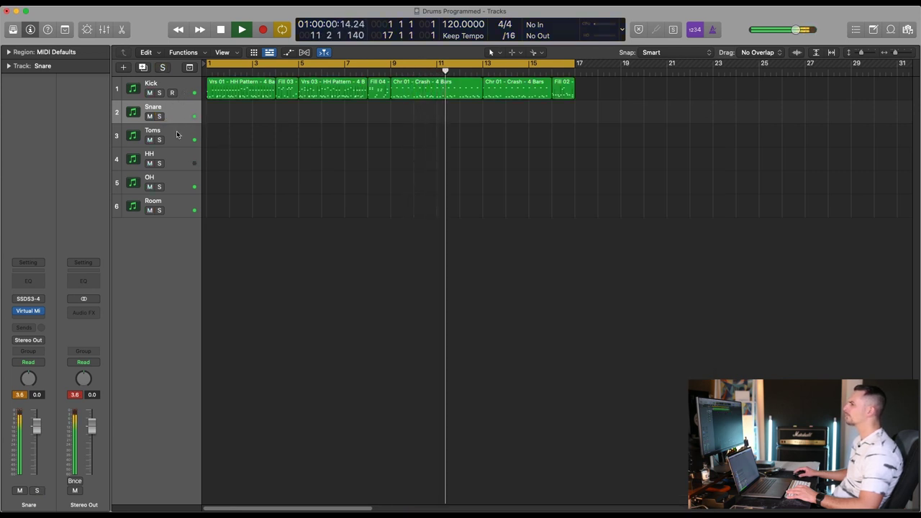
Show volume sliders in the track headers, lower all six tracks together until the Snare is at -3.6 dB, and reset the Stereo Out peak reading
click(179, 182)
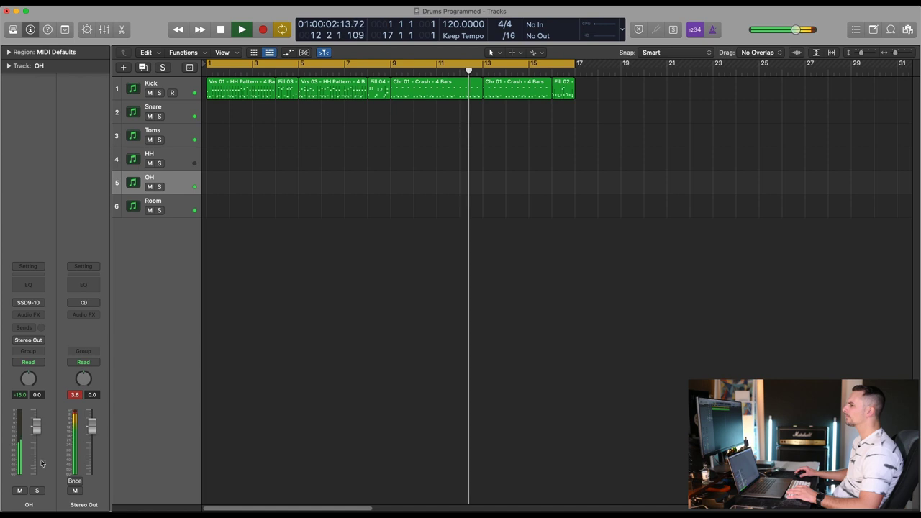
click(173, 206)
key(super+a)
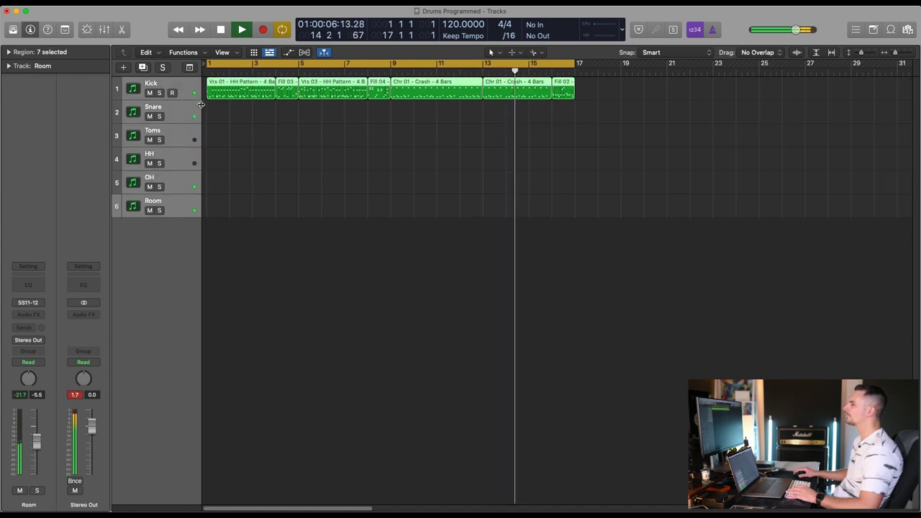
drag(202, 99, 257, 101)
drag(215, 115, 214, 116)
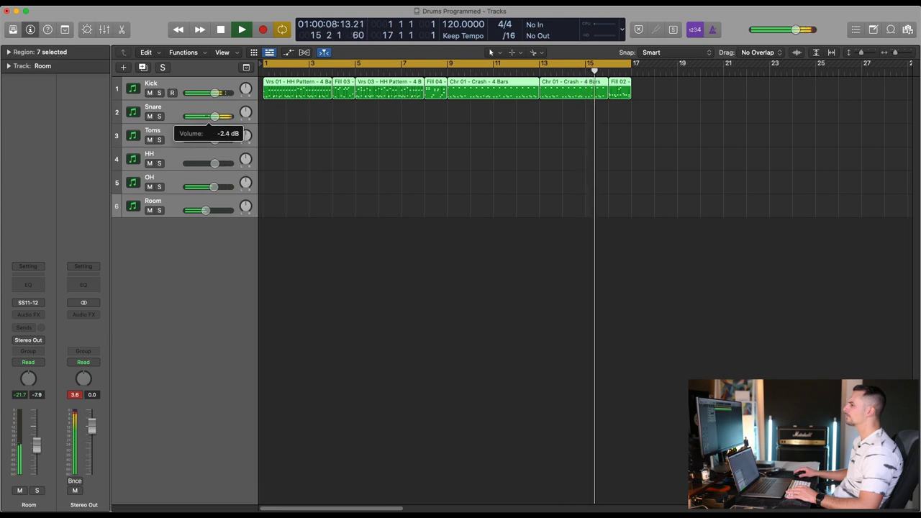
click(75, 394)
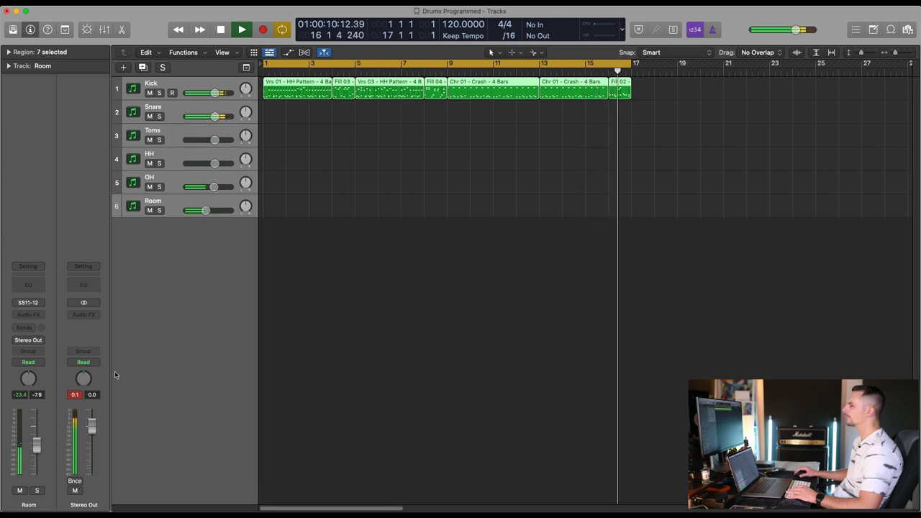
drag(216, 117, 214, 117)
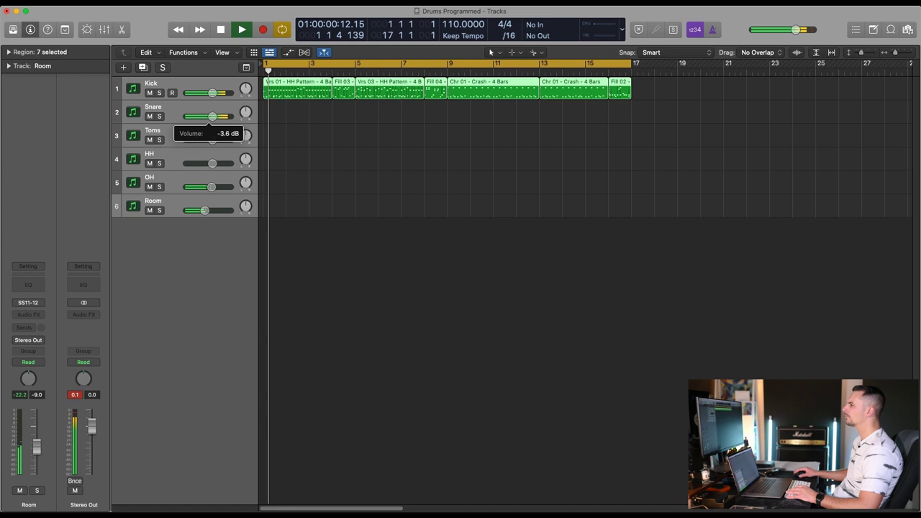
click(79, 396)
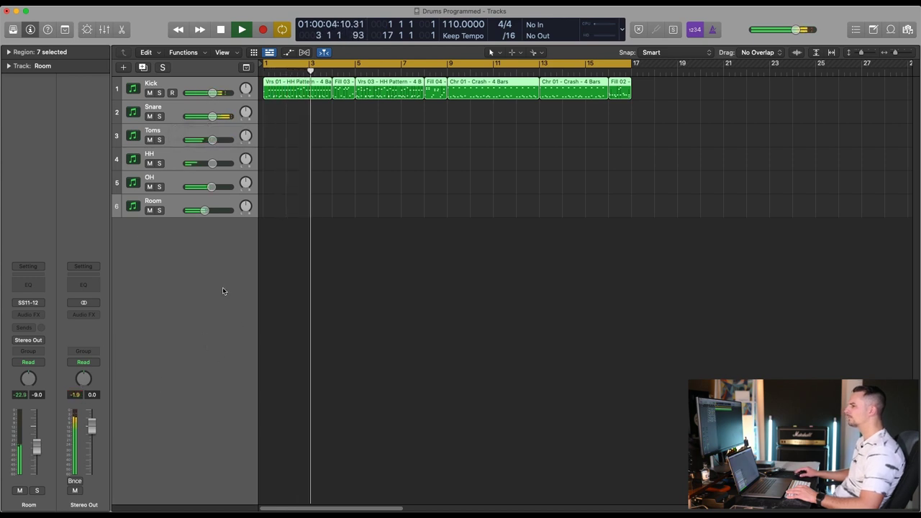
Solo the Toms and cycle playback over the Fill 04 region from bar 8 to bar 9
click(167, 109)
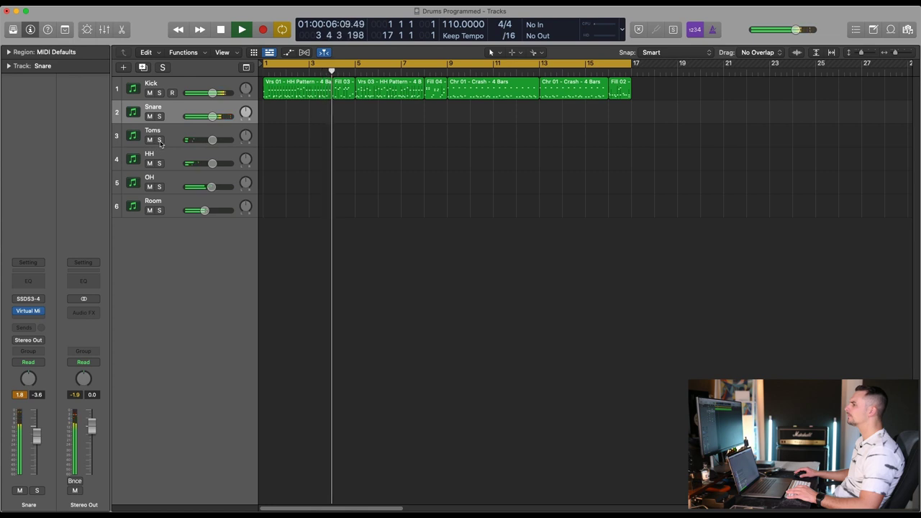
click(160, 139)
click(174, 137)
click(425, 72)
click(429, 65)
key(space)
drag(429, 66, 446, 70)
key(space)
Insert a stereo Virtual Mix Rack on the Toms channel and load the SSL preset
click(28, 314)
mouse_move(63, 336)
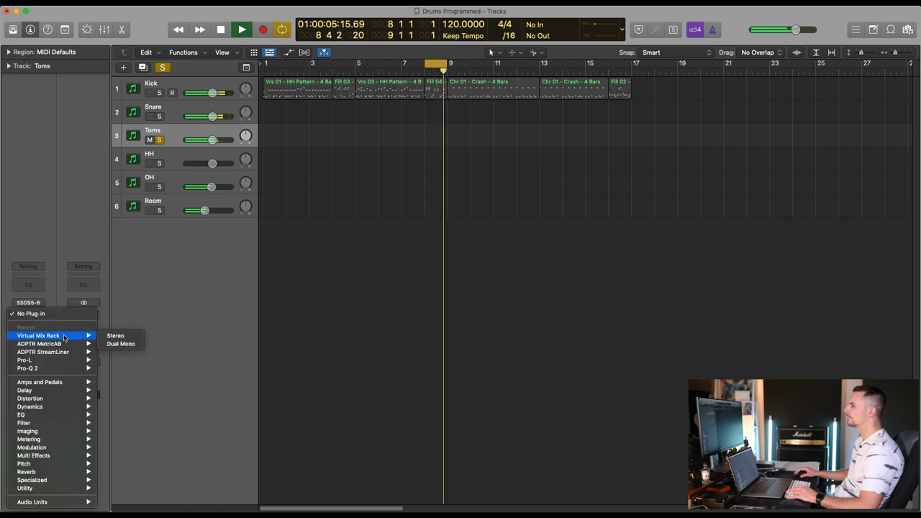
click(115, 336)
click(452, 188)
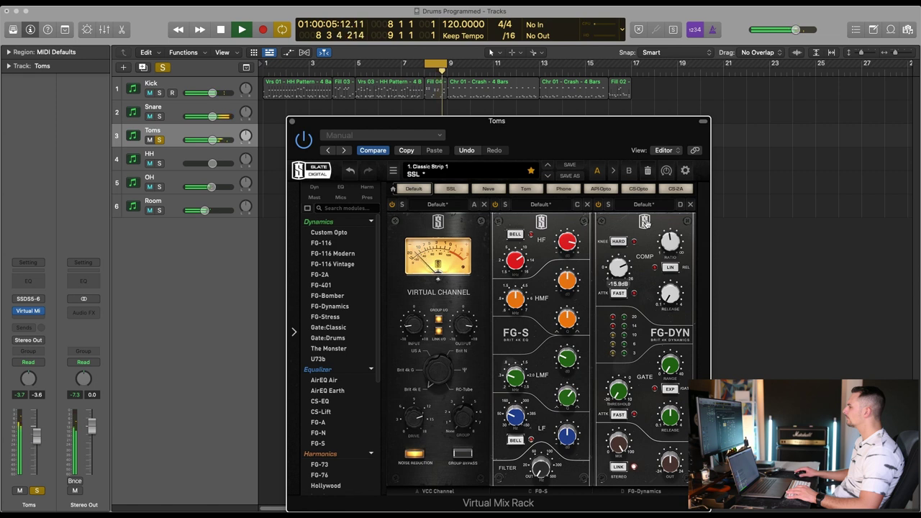
Set the Toms' FG-DYN compressor threshold to -13.4 dB, close the plug-in window and unsolo the Toms
drag(616, 271, 614, 288)
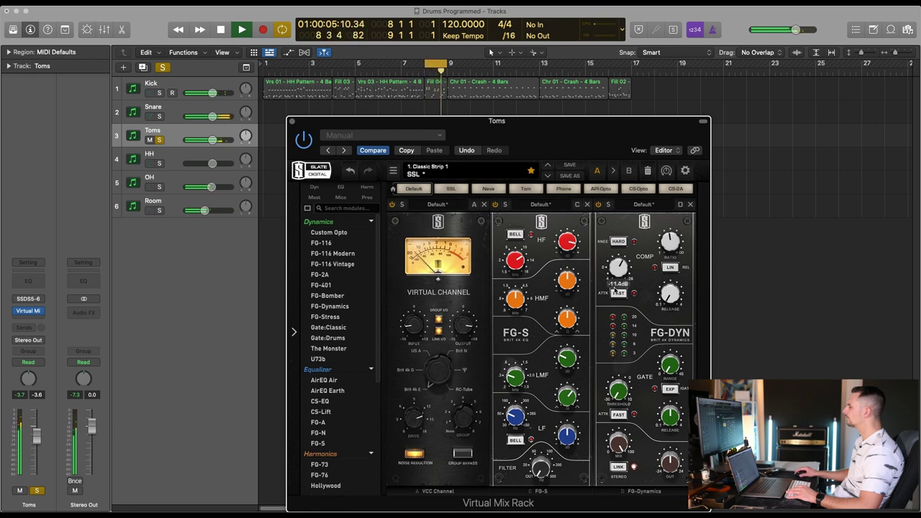
scroll(623, 278, down, 2)
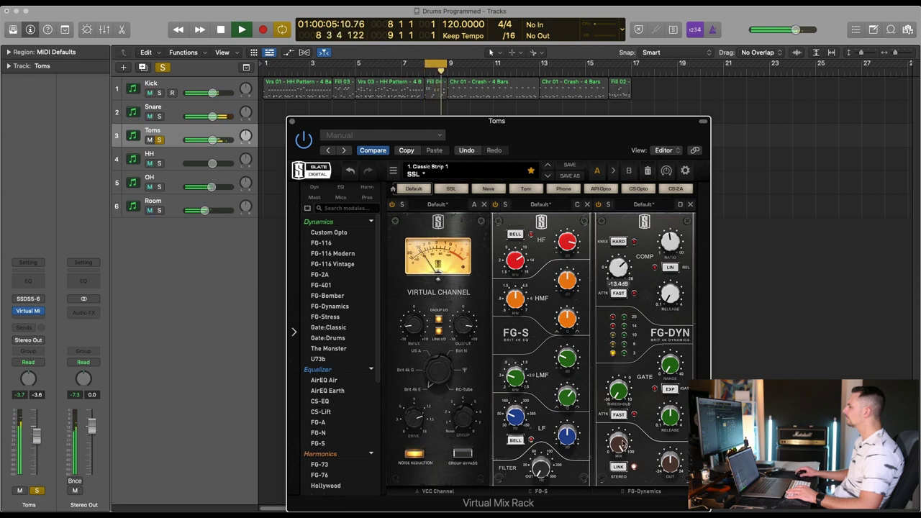
click(623, 467)
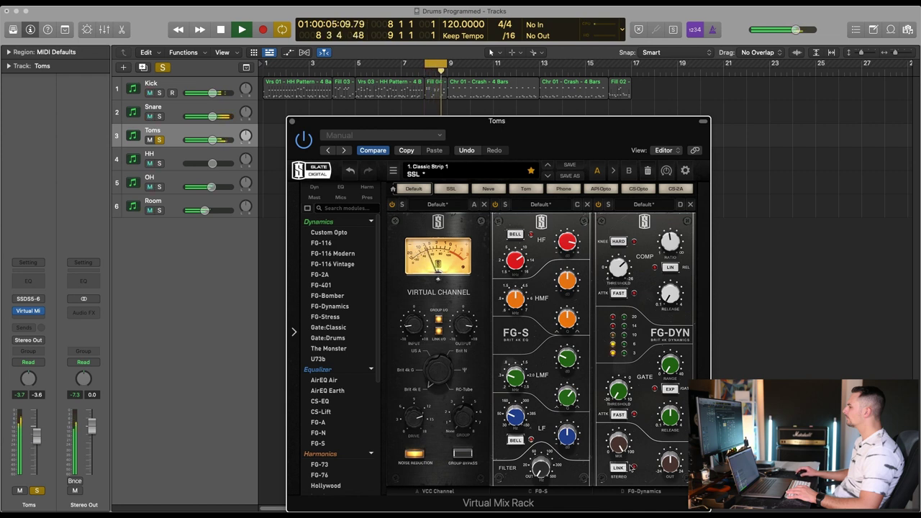
click(291, 124)
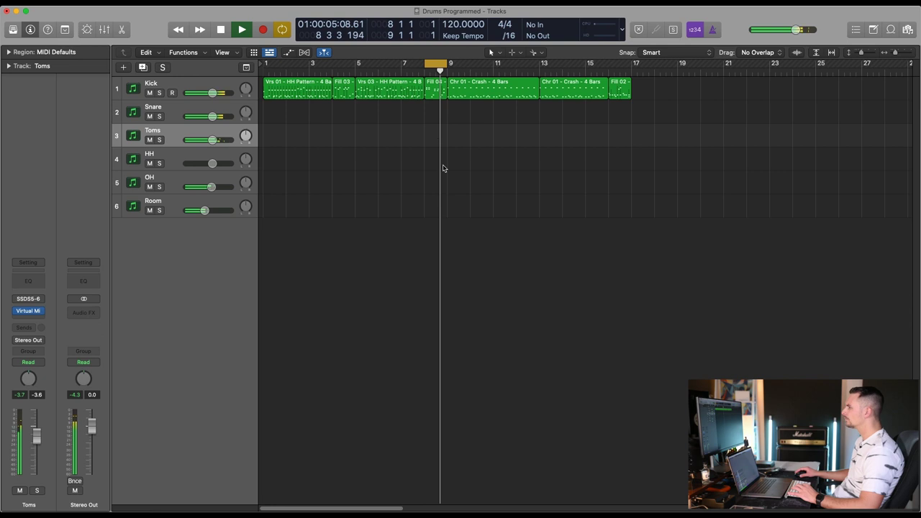
Turn off cycle mode, resume playback of the full kit and raise the Kick's volume slightly
key(c)
key(space)
key(space)
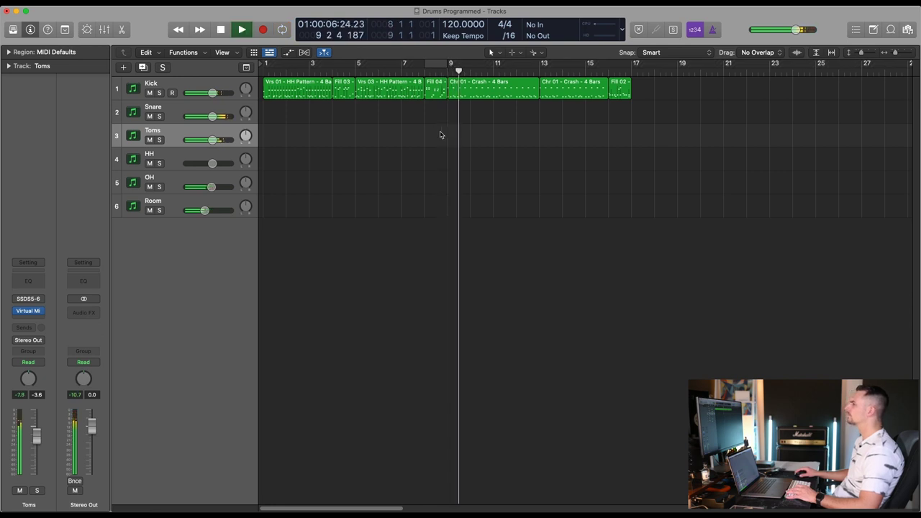
click(183, 158)
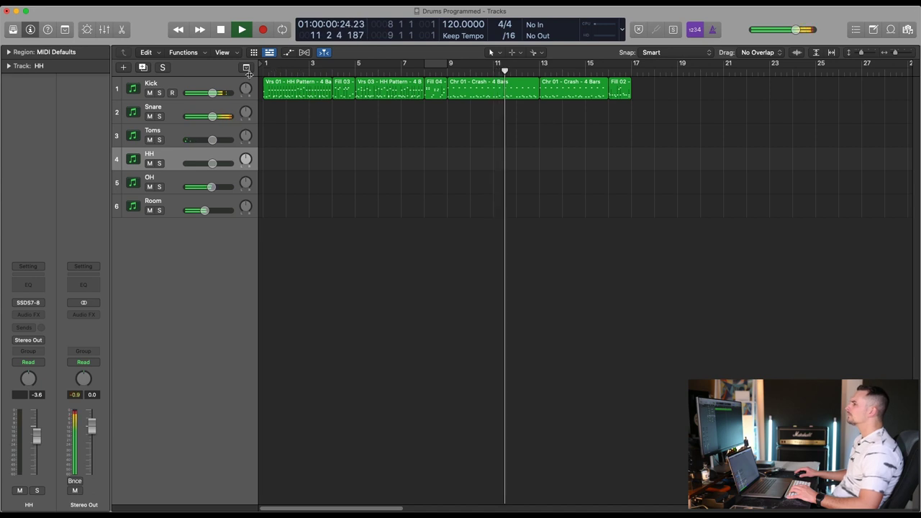
drag(213, 93, 216, 93)
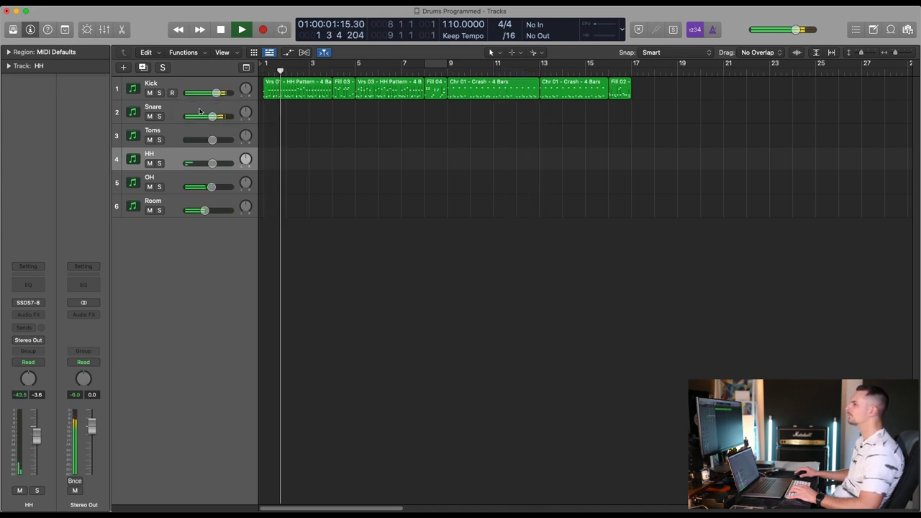
Solo the OH track and raise its volume to -0.7 dB
click(159, 187)
click(167, 192)
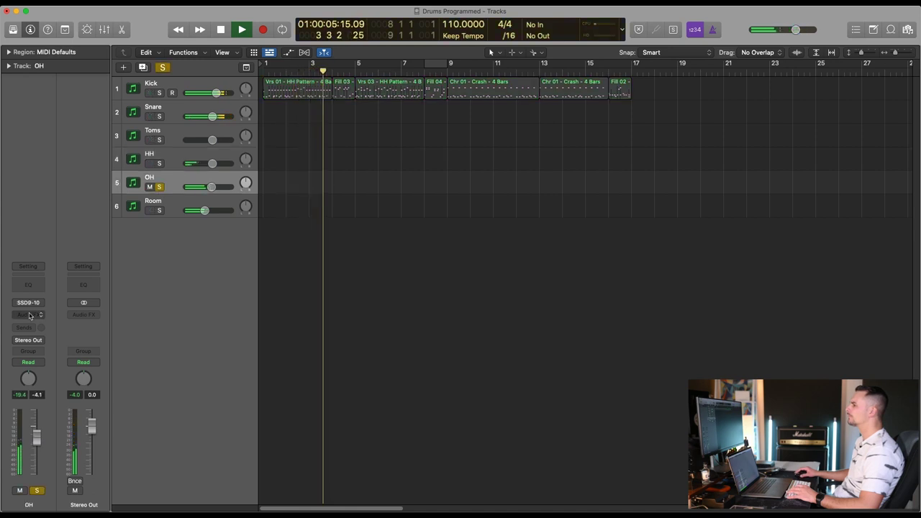
drag(211, 187, 218, 187)
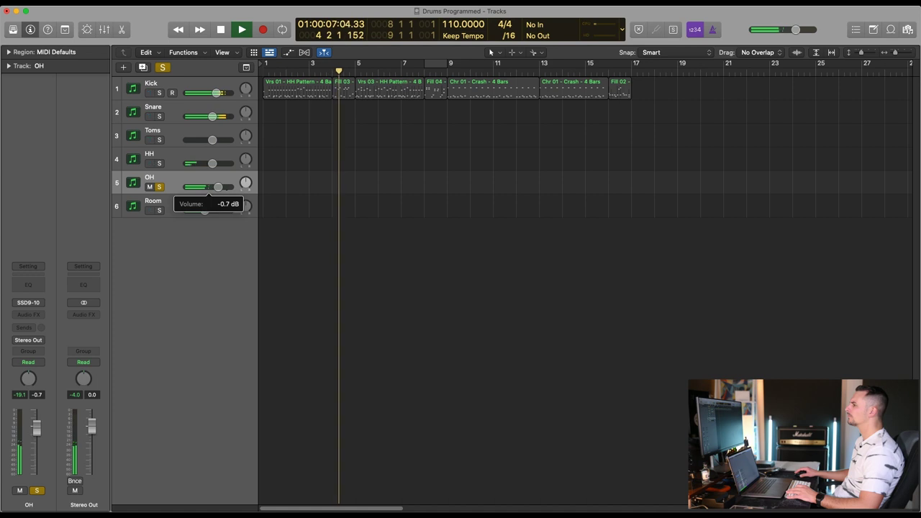
Insert Virtual Mix Rack on the OH channel and load the SSL preset
click(40, 315)
click(63, 335)
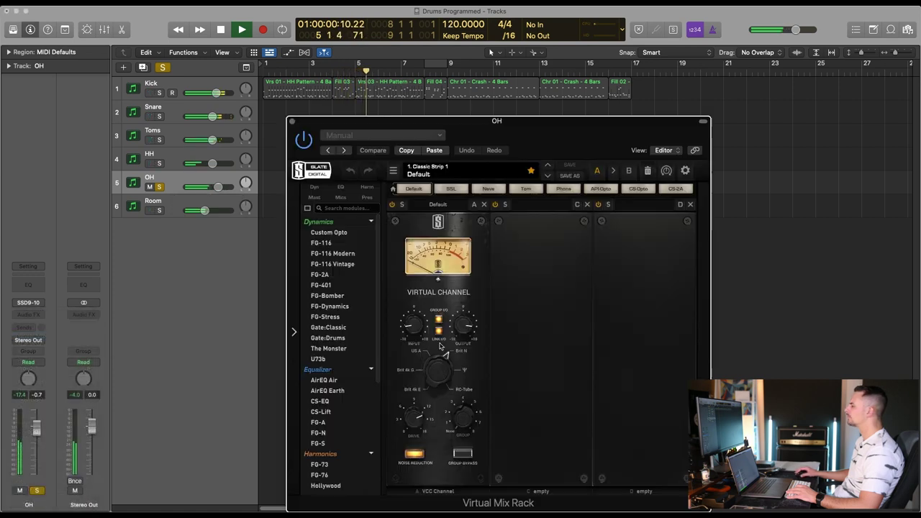
click(451, 188)
In the OH's FG-S EQ, boost and retune the HF band, sweep the boosted LMF band to 622 Hz and reduce its gain
drag(567, 231, 567, 229)
drag(519, 258, 569, 247)
drag(566, 358, 567, 305)
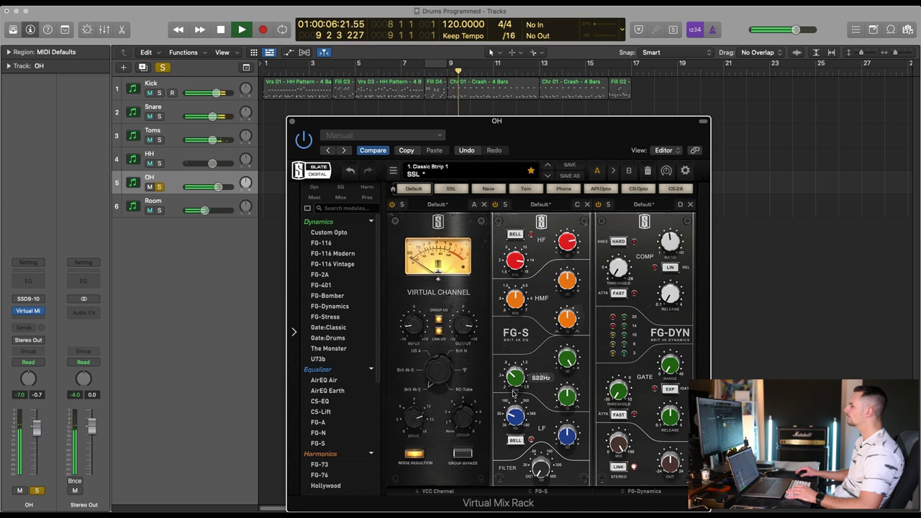
drag(567, 362, 568, 379)
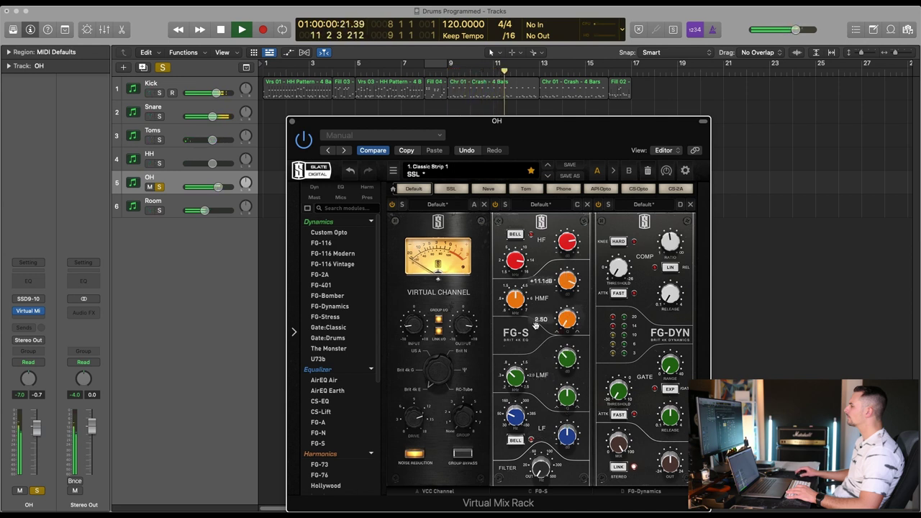
Set the OH's FG-S filter to 80.8 Hz, remove the FG-Dynamics module from its rack and unsolo the track
drag(521, 278, 523, 278)
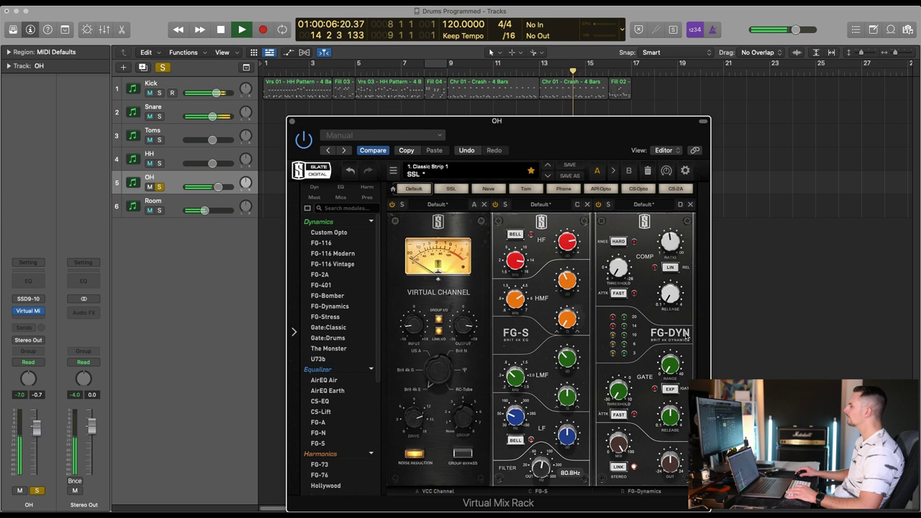
click(689, 204)
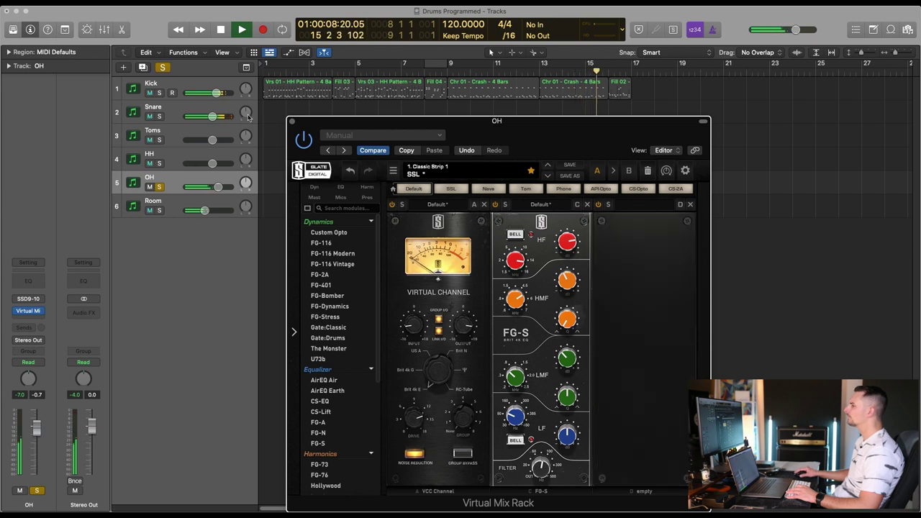
click(160, 187)
click(291, 121)
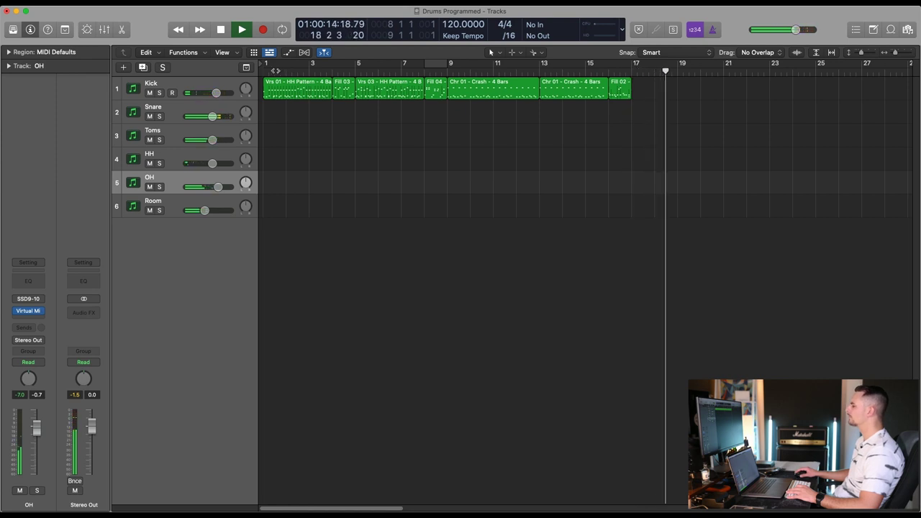
Replay the full kit from the start of bar 1
key(space)
click(263, 70)
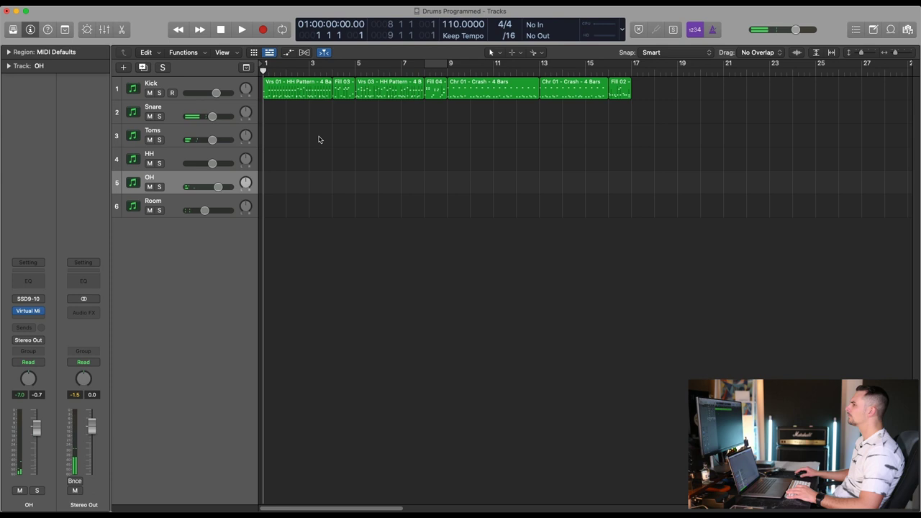
key(space)
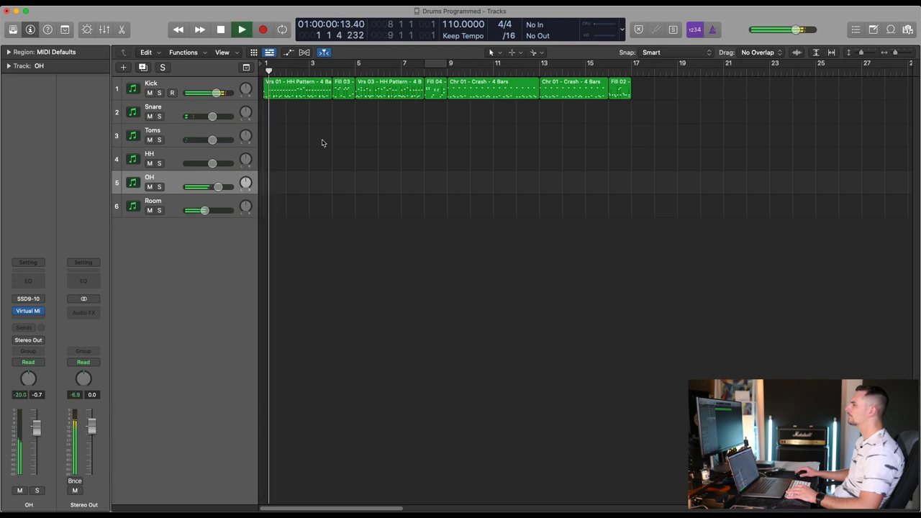
Solo the Room track and raise its volume to -0.7 dB
click(173, 209)
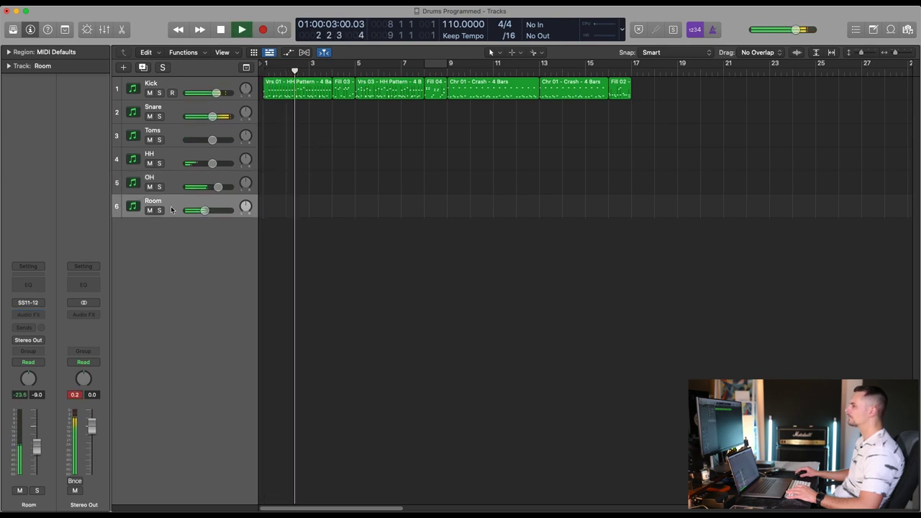
click(159, 210)
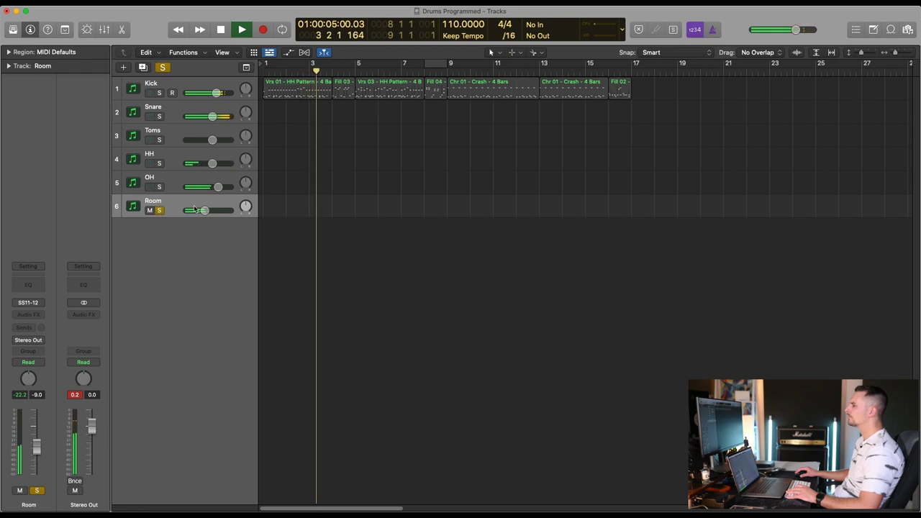
drag(205, 210, 216, 210)
Copy the OH's Virtual Mix Rack to the Room channel and add an FG-Dynamics compressor with infinite ratio and fast attack
click(180, 183)
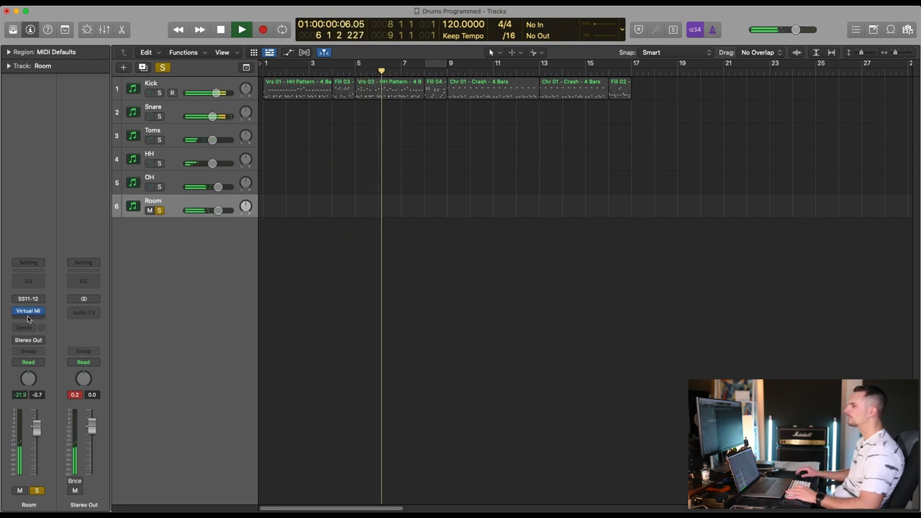
click(28, 310)
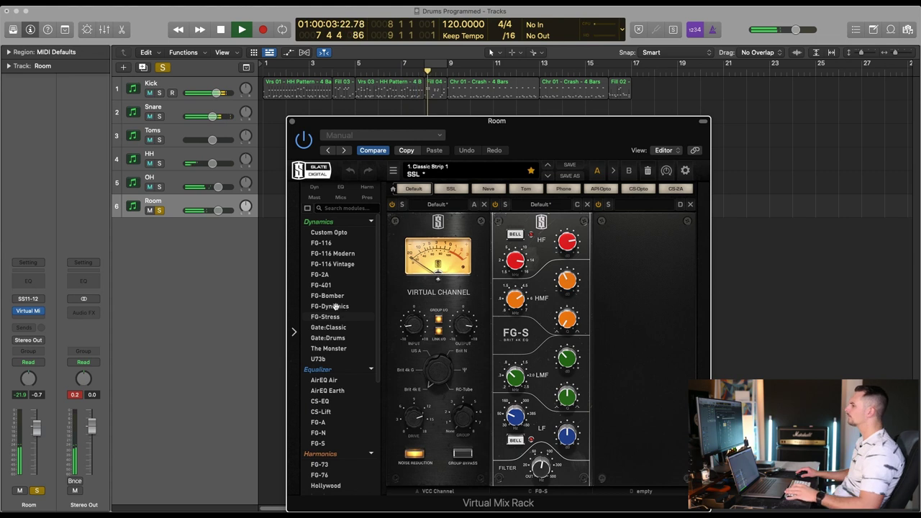
drag(344, 315, 633, 284)
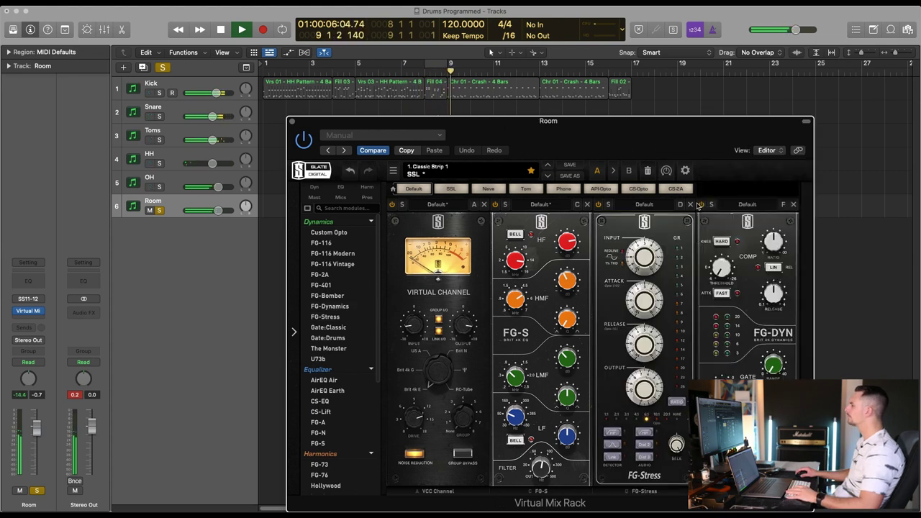
click(689, 204)
drag(617, 268, 655, 75)
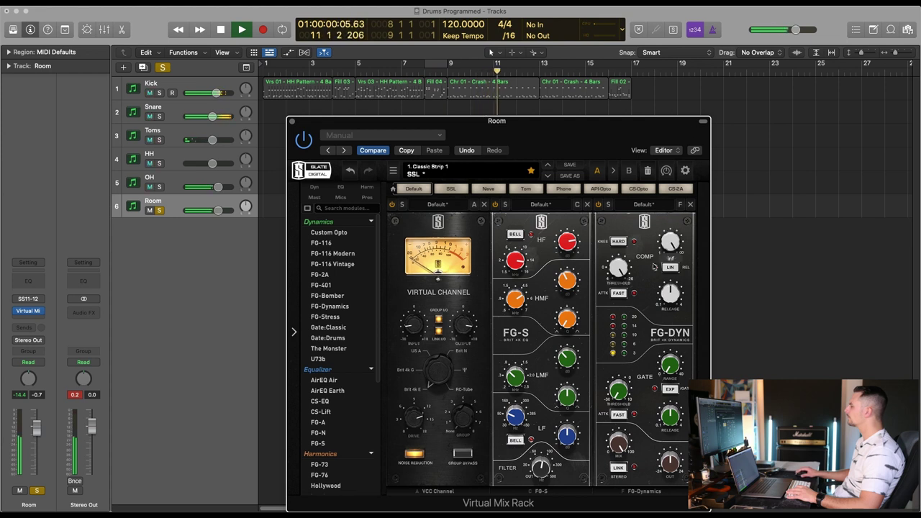
drag(673, 294, 674, 291)
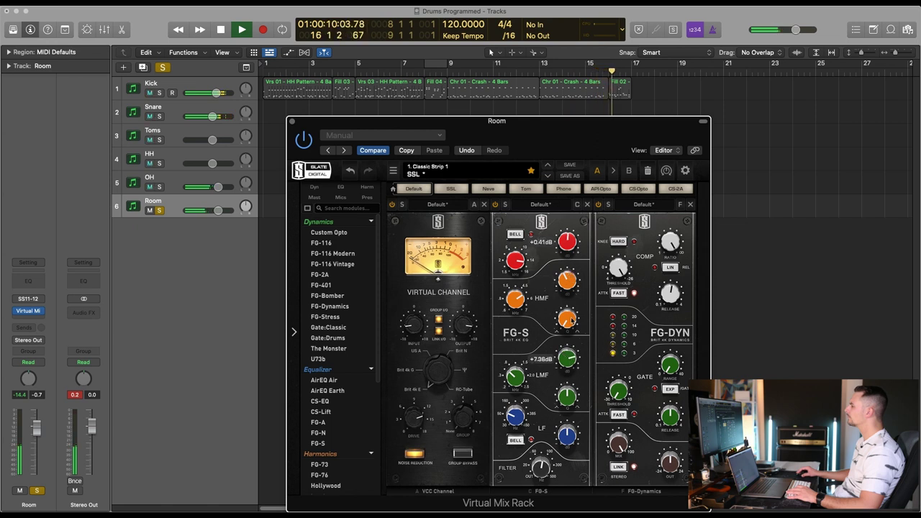
In the Room's FG-S EQ, set the HF gain to +0.41 dB and adjust the LMF cut, then unsolo the Room and audition the full kit
drag(509, 387, 509, 394)
drag(566, 358, 568, 397)
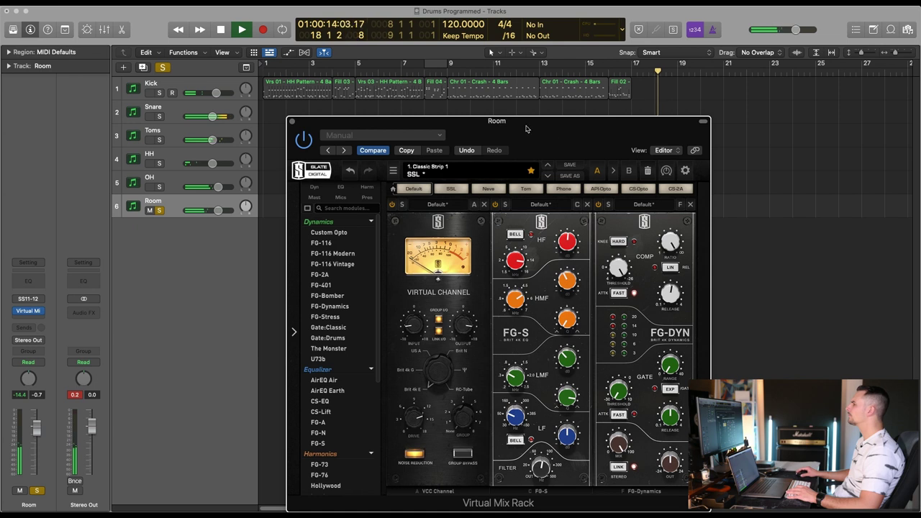
click(291, 122)
key(space)
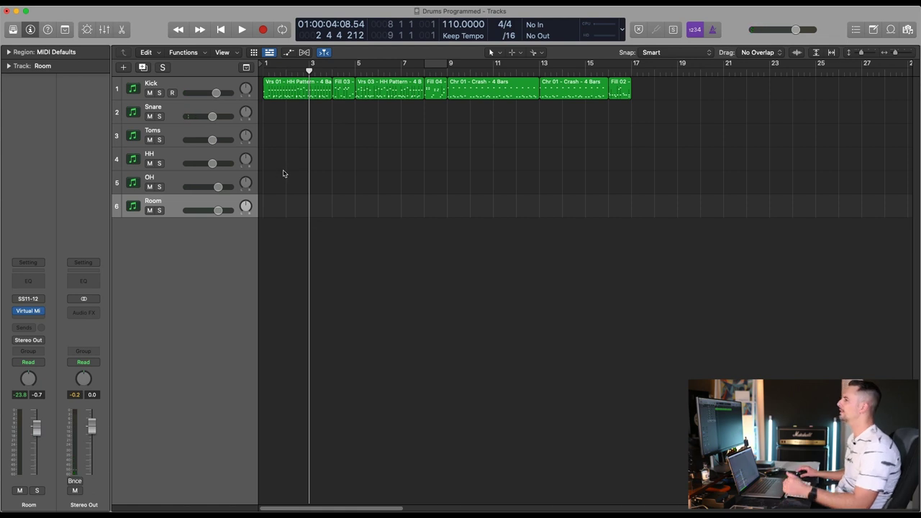
Review the Kick channel's Virtual Mix Rack, examining its FG-S EQ bands and FG-Dynamics compressor settings
click(215, 82)
click(31, 312)
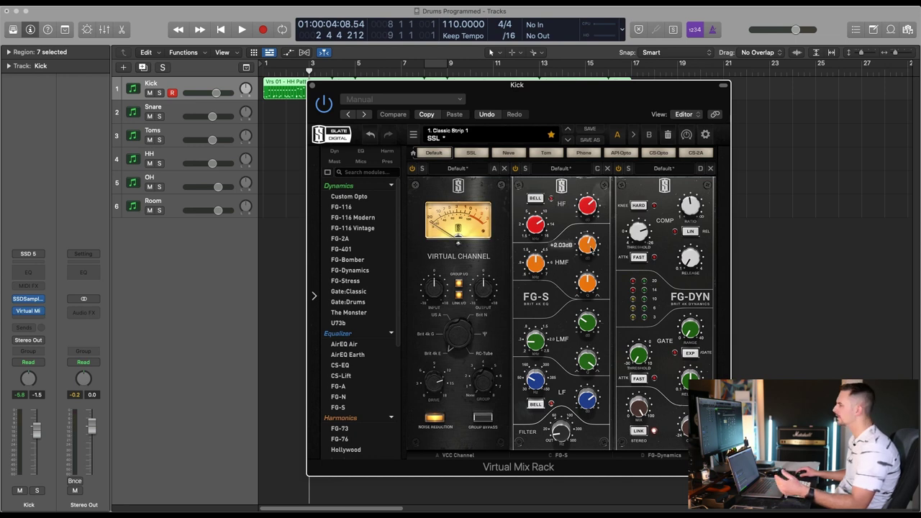
drag(588, 288, 589, 287)
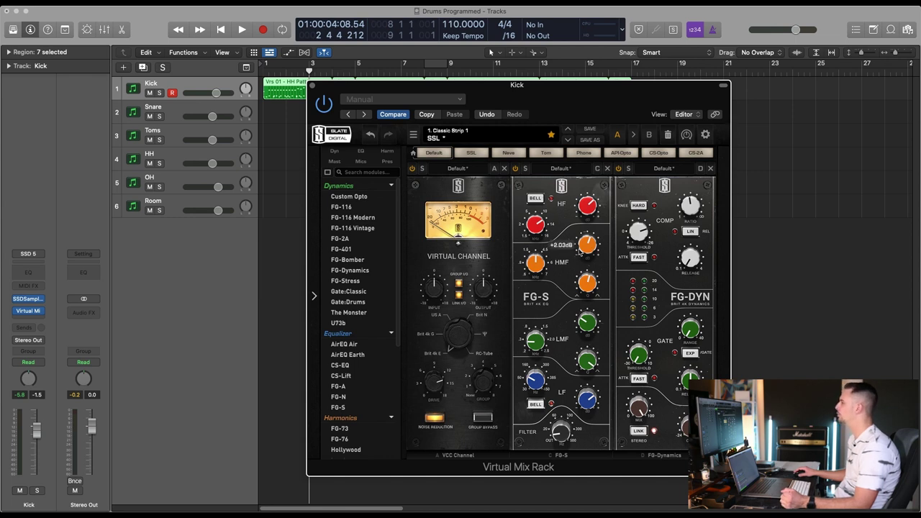
mouse_move(588, 405)
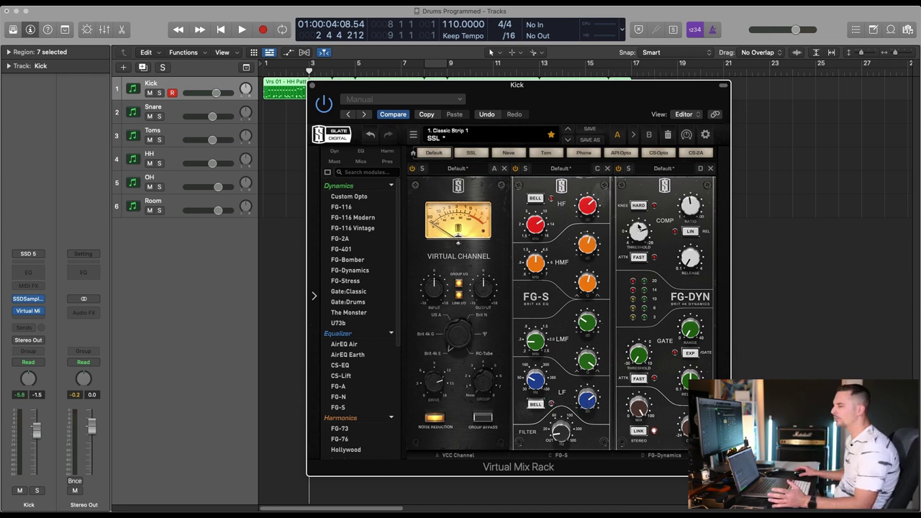
drag(576, 93, 580, 114)
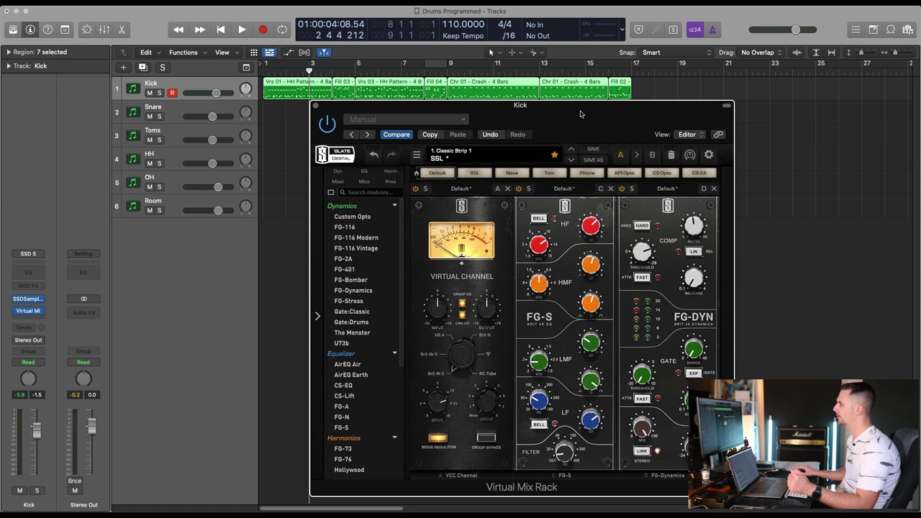
click(317, 107)
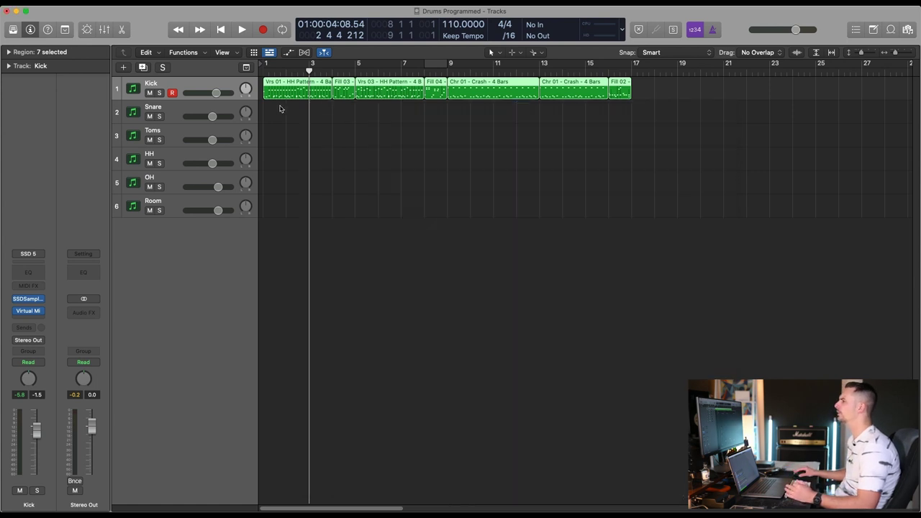
Review the EQ and compressor settings in the Snare channel's Virtual Mix Rack
key(Down)
click(30, 311)
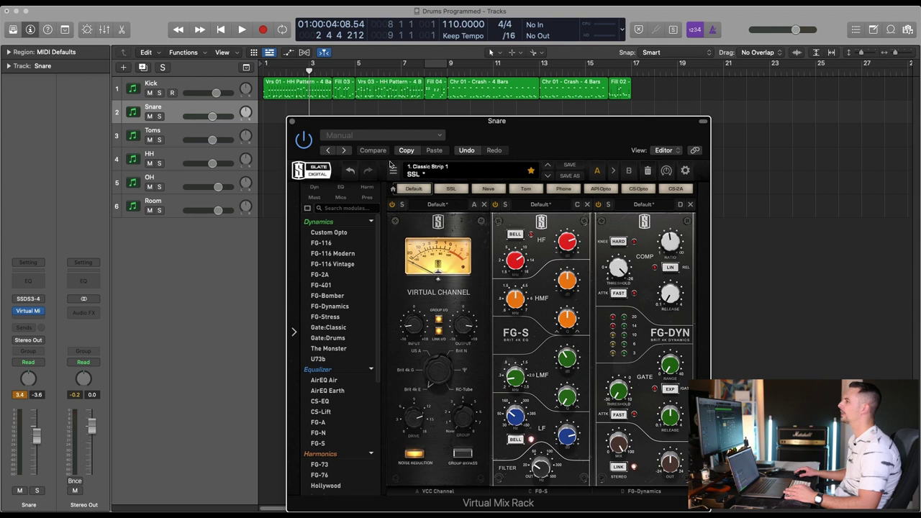
click(292, 122)
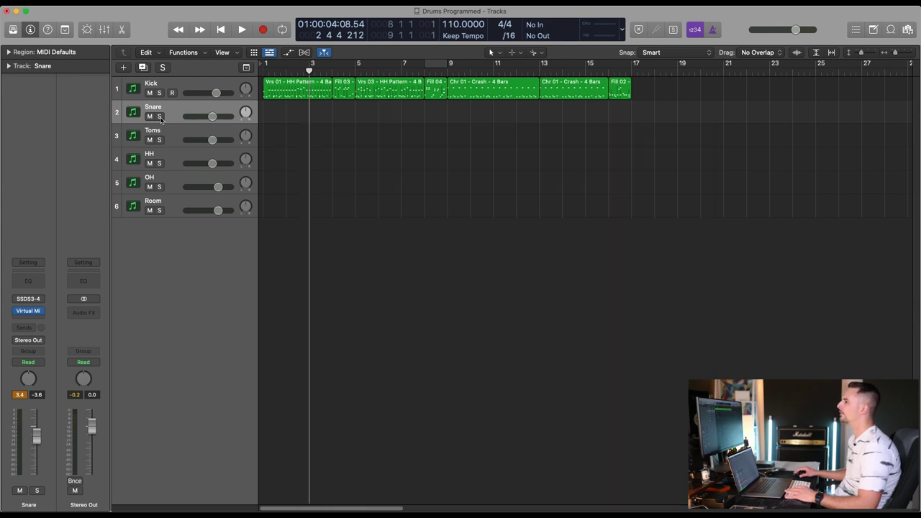
Audition the Snare track in solo, unsolo it and stop playback
click(159, 116)
click(277, 73)
key(space)
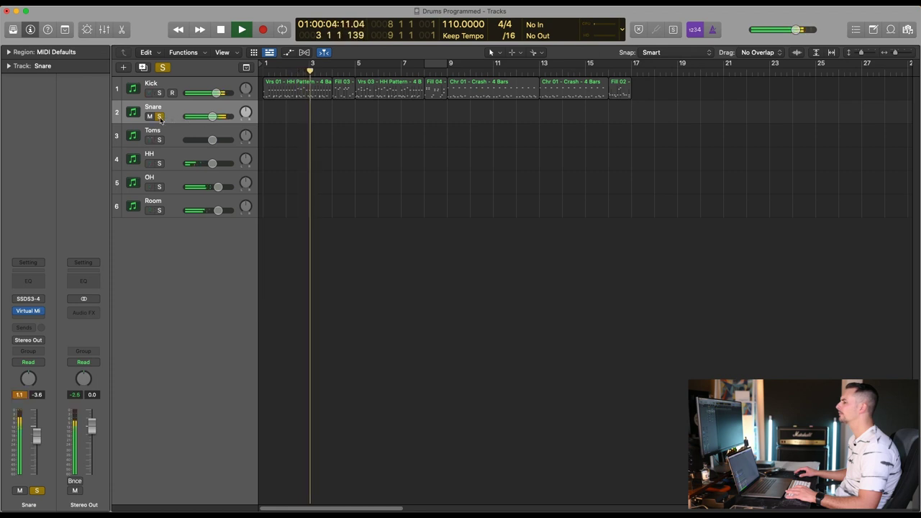
click(159, 116)
key(space)
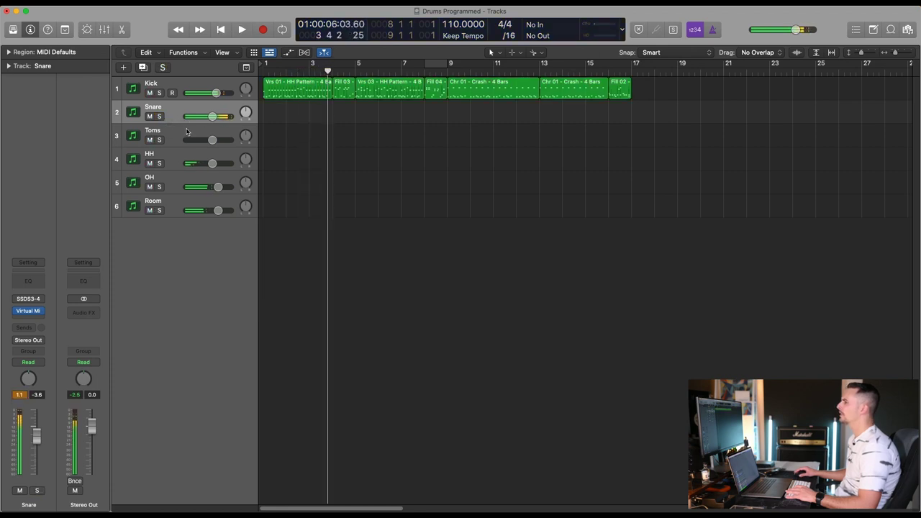
Open the Toms' Virtual Mix Rack and loop the cycled Fill 04 bar with the Toms soloed
click(187, 133)
click(30, 314)
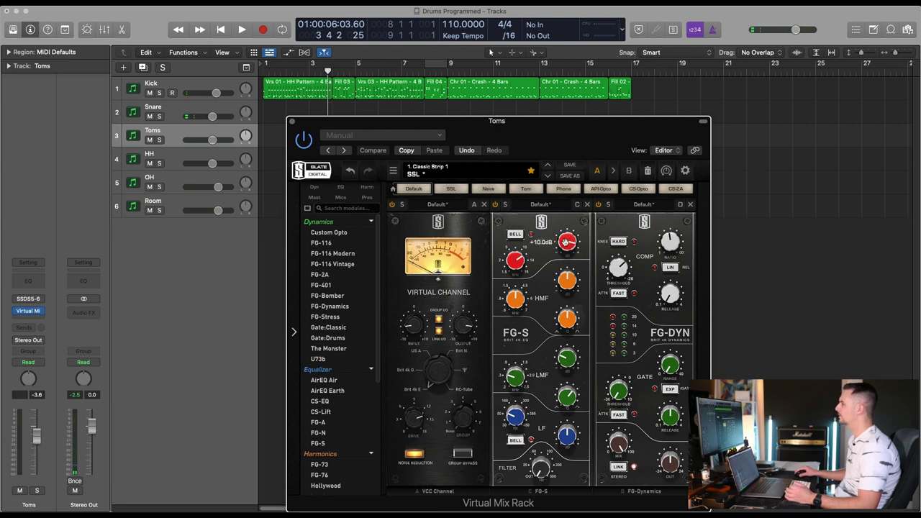
key(c)
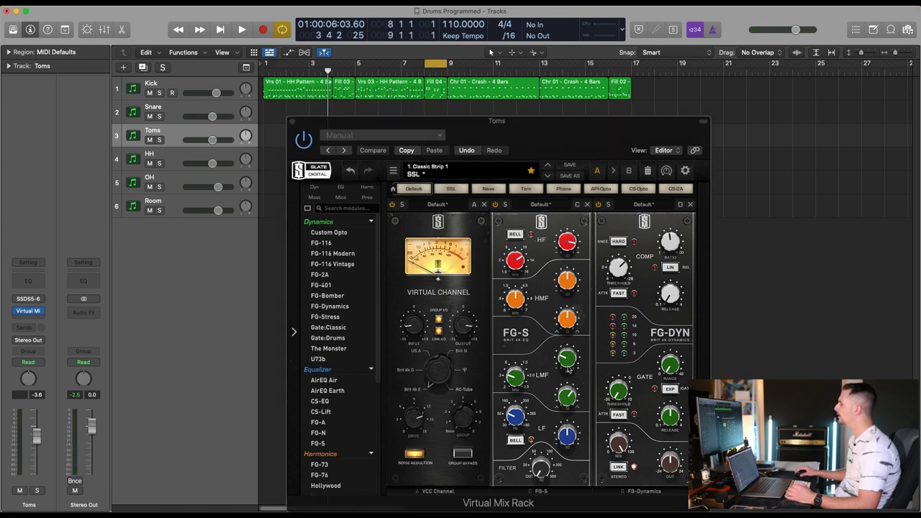
click(566, 361)
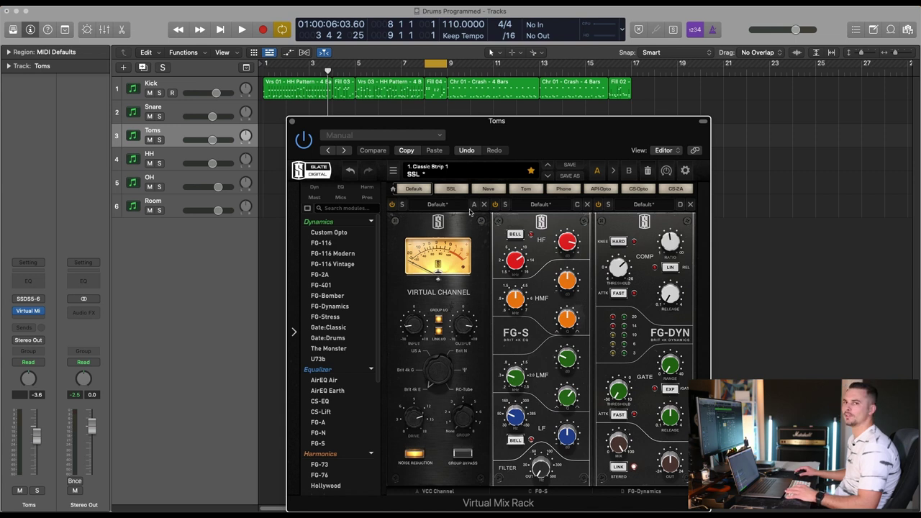
key(space)
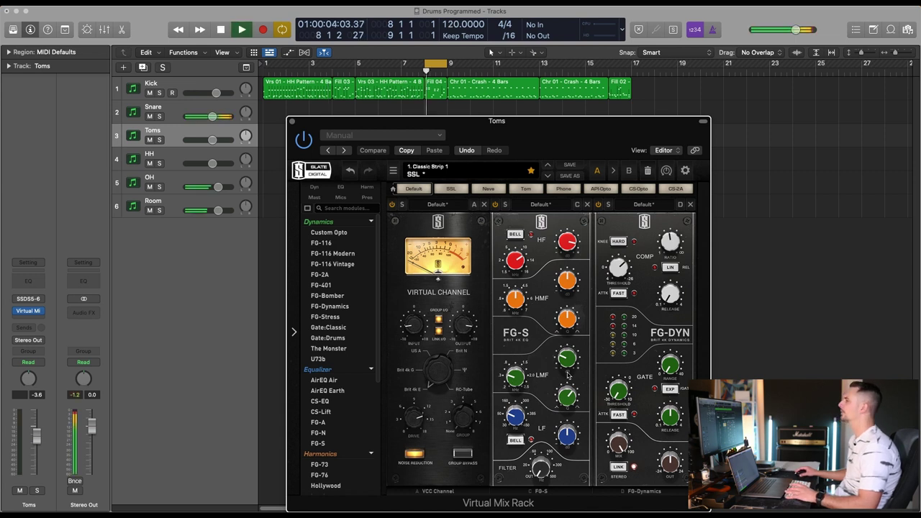
key(s)
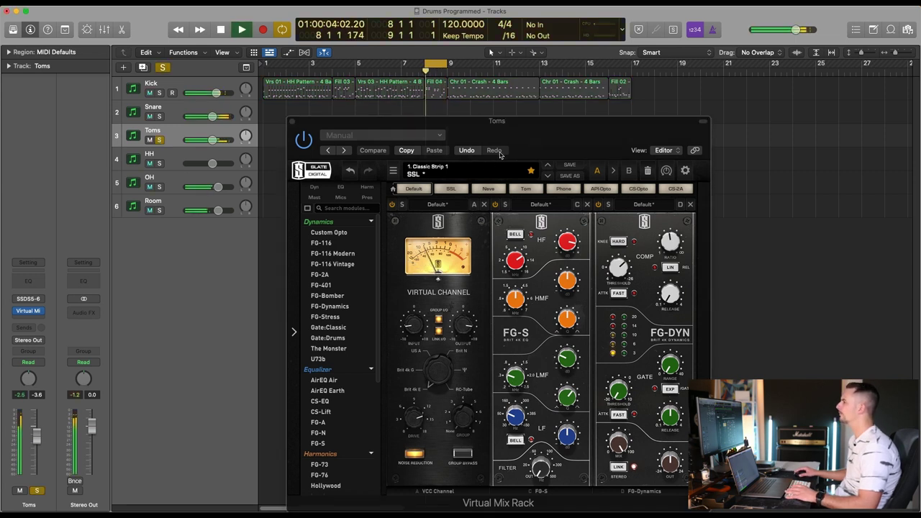
Compare the Toms with FG-S bypassed and enabled, and demonstrate a boosted LMF band before setting its gain to -7.72 dB
click(495, 205)
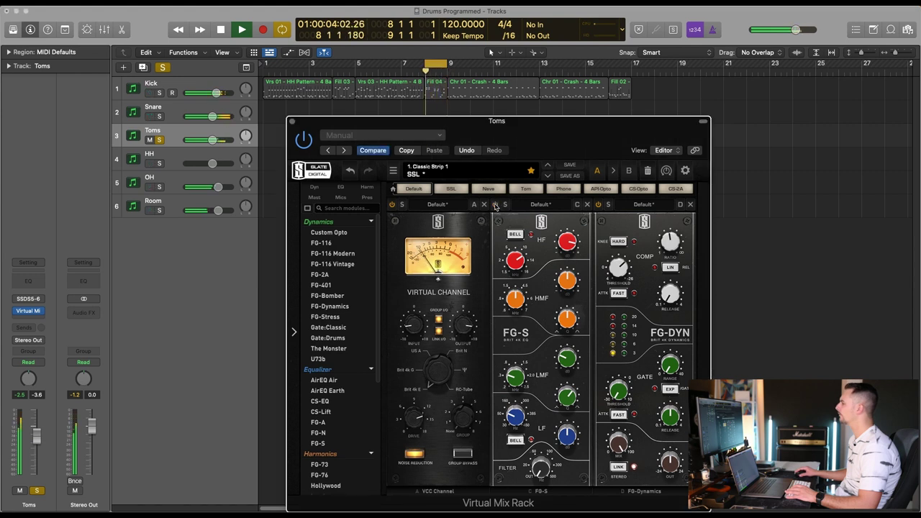
mouse_move(567, 344)
drag(566, 344, 567, 317)
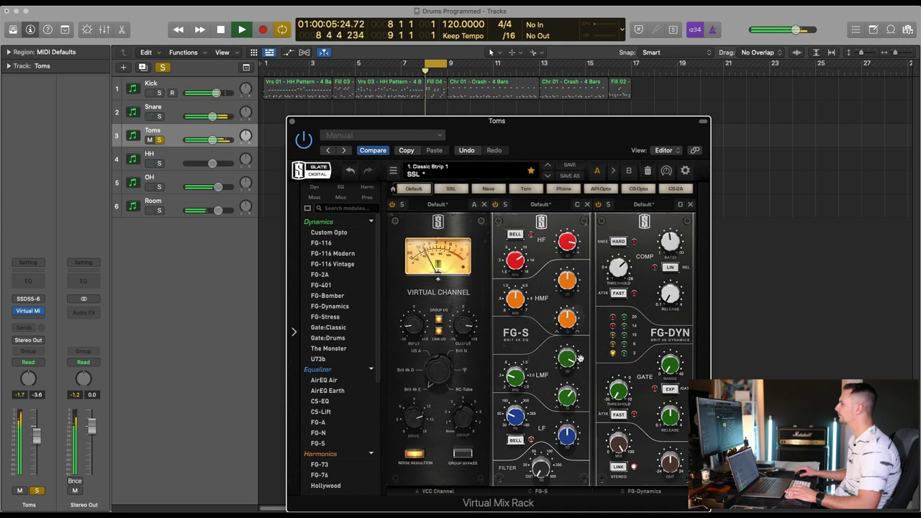
drag(572, 358, 572, 388)
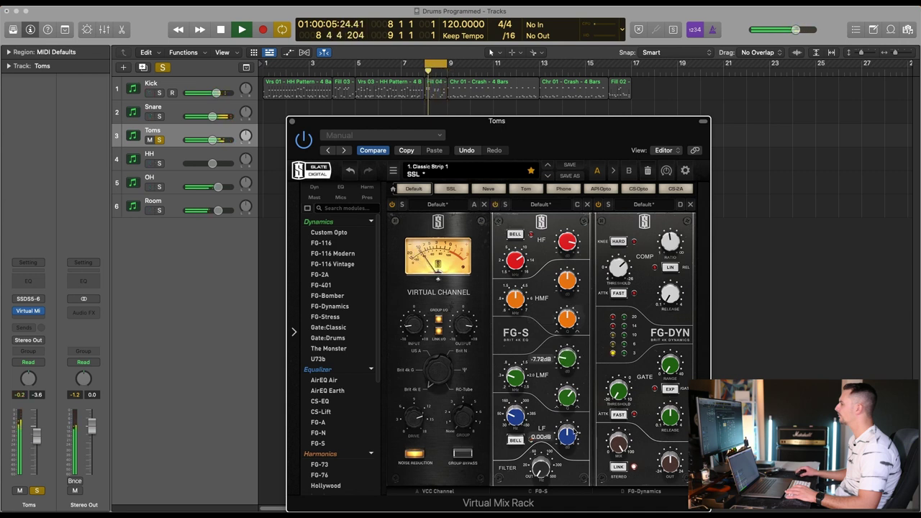
key(space)
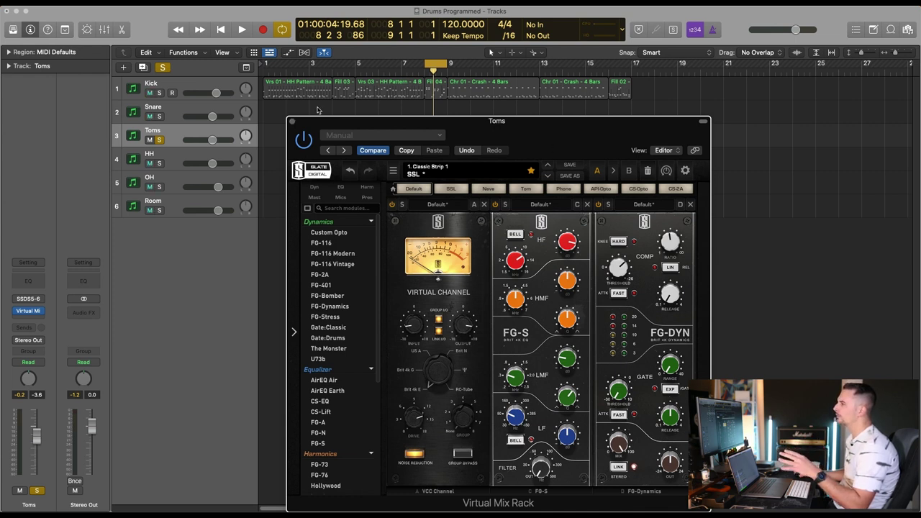
click(291, 121)
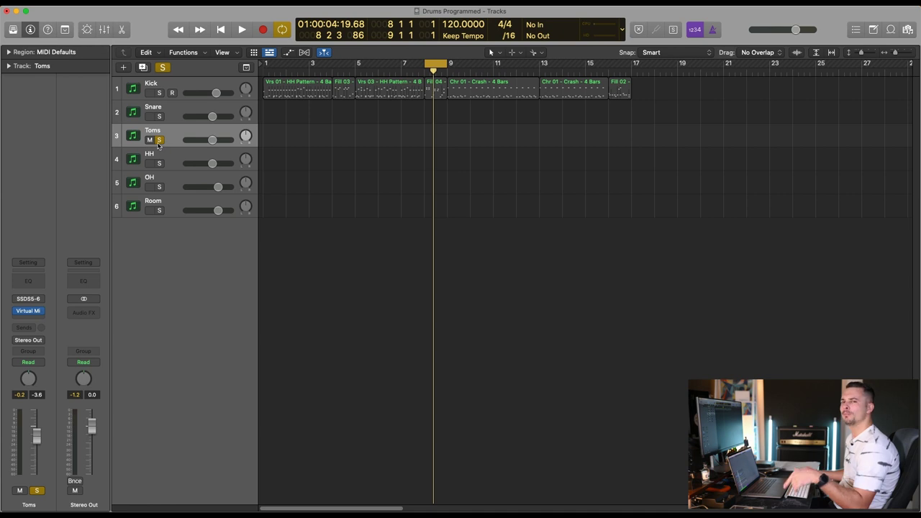
Solo the OH and Room tracks together and unsolo the Toms
click(159, 210)
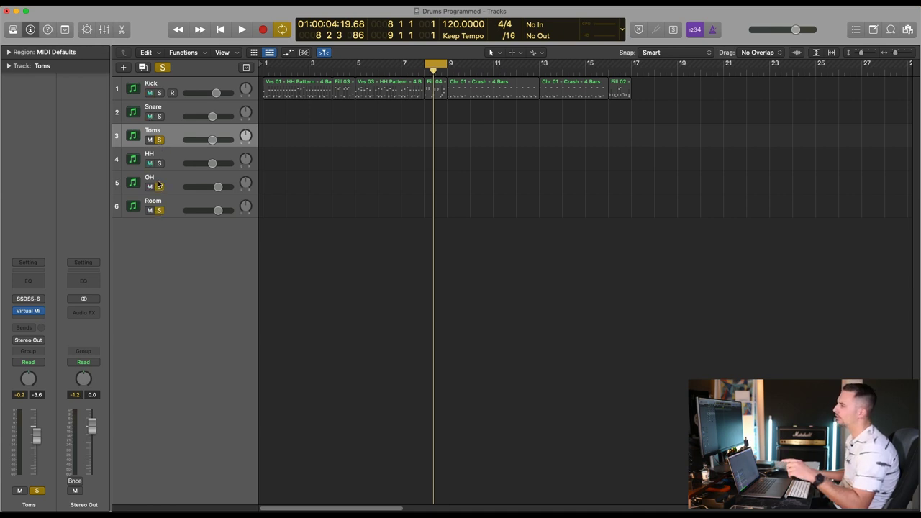
click(159, 141)
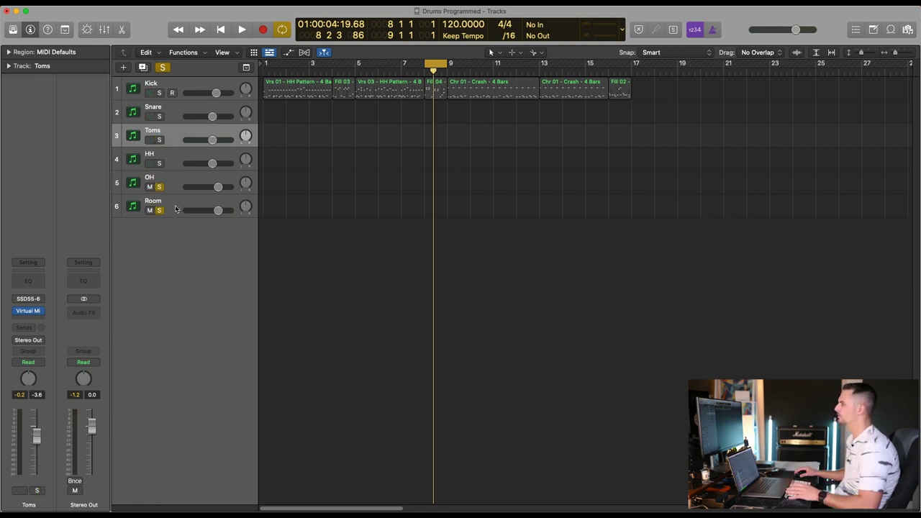
Play the cycled fill with OH and Room soloed, stop, and add the Toms to the solo
key(space)
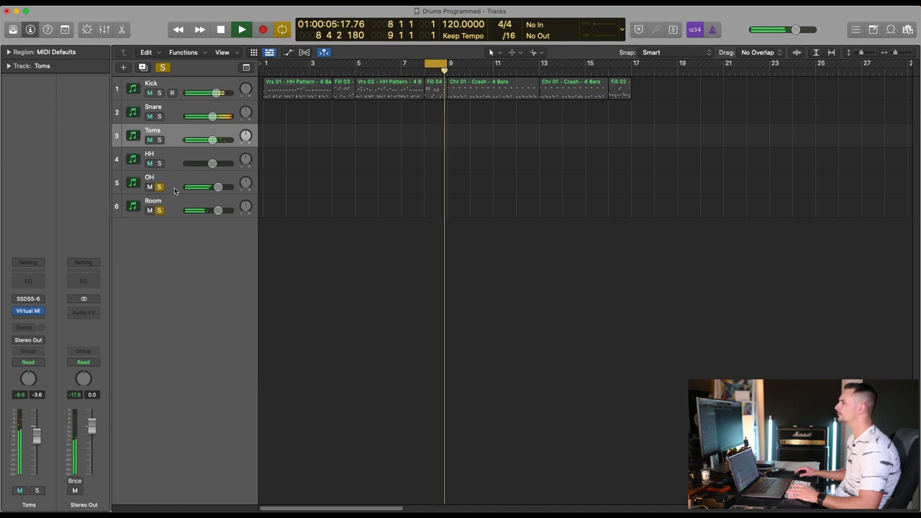
key(space)
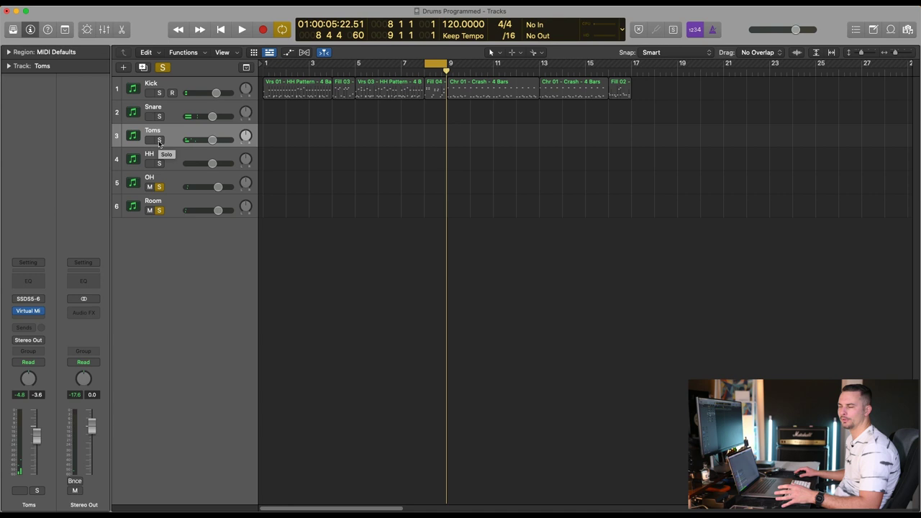
click(159, 140)
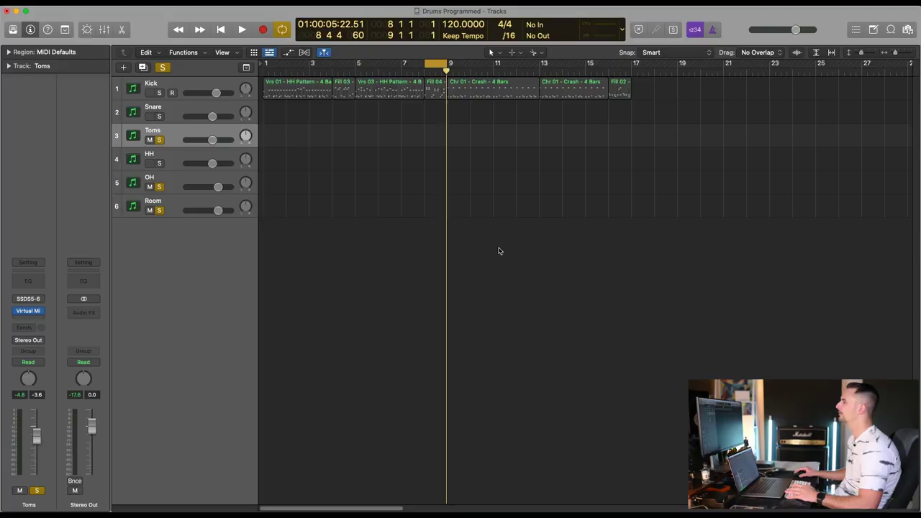
Raise the Toms track's volume to -0.6 dB during playback, then stop and clear all solos
key(space)
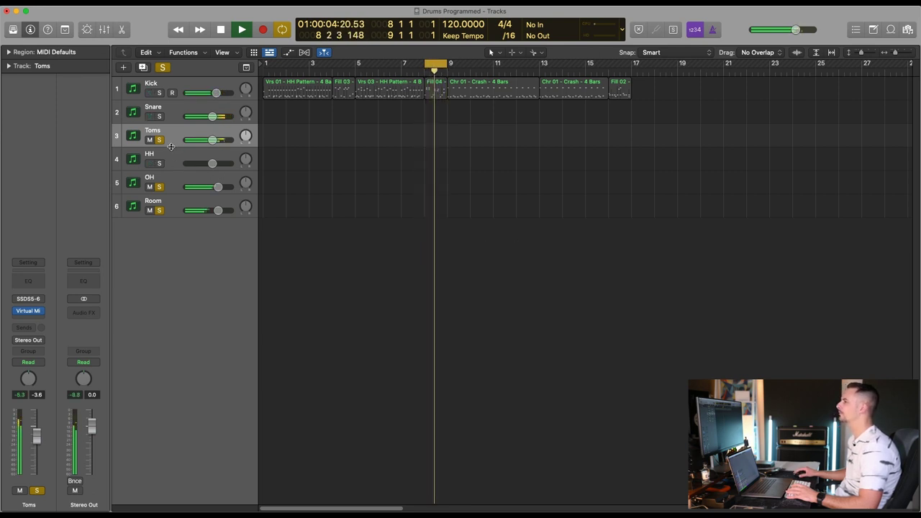
drag(209, 144, 225, 145)
key(space)
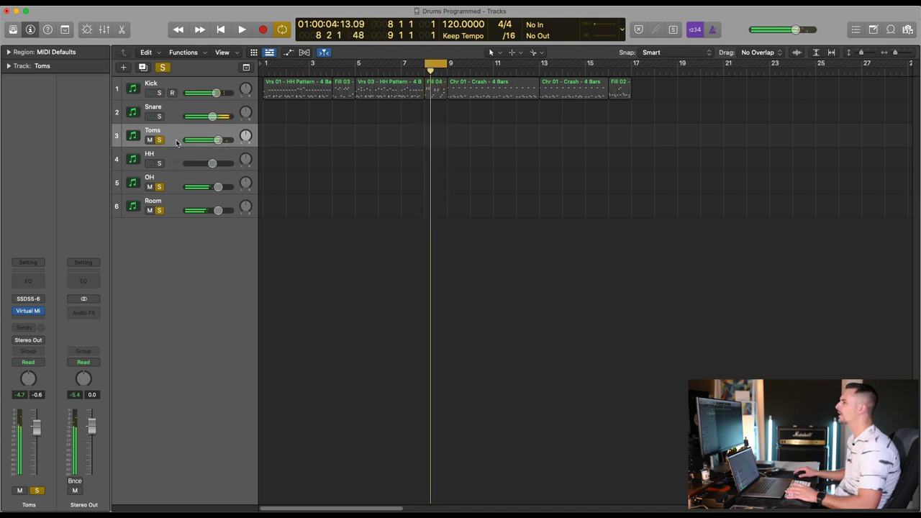
alt+click(160, 140)
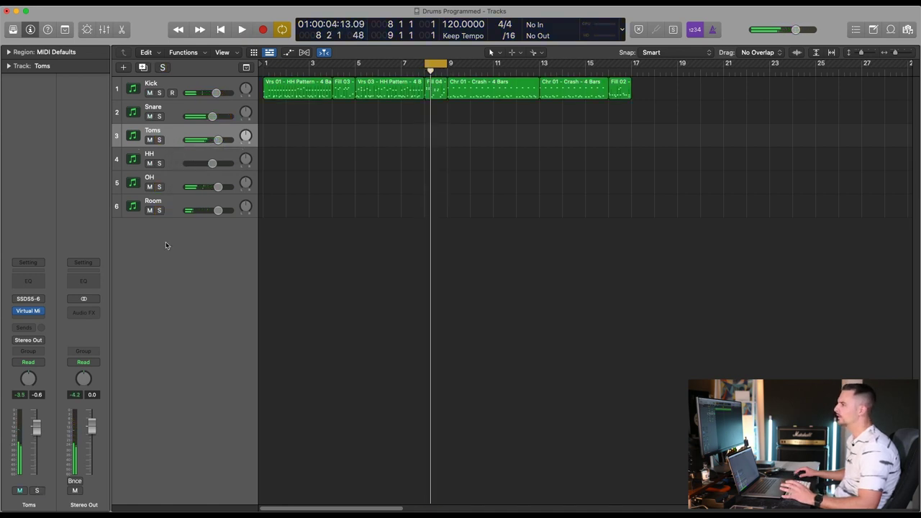
Turn off cycle mode and raise the HH track's volume to 0.6 dB while playing the verse pattern
click(175, 158)
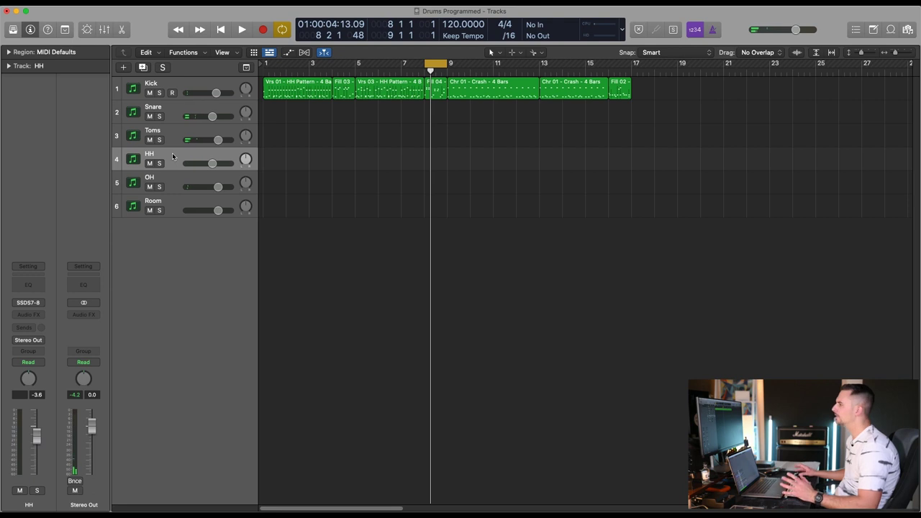
click(436, 64)
click(327, 70)
key(space)
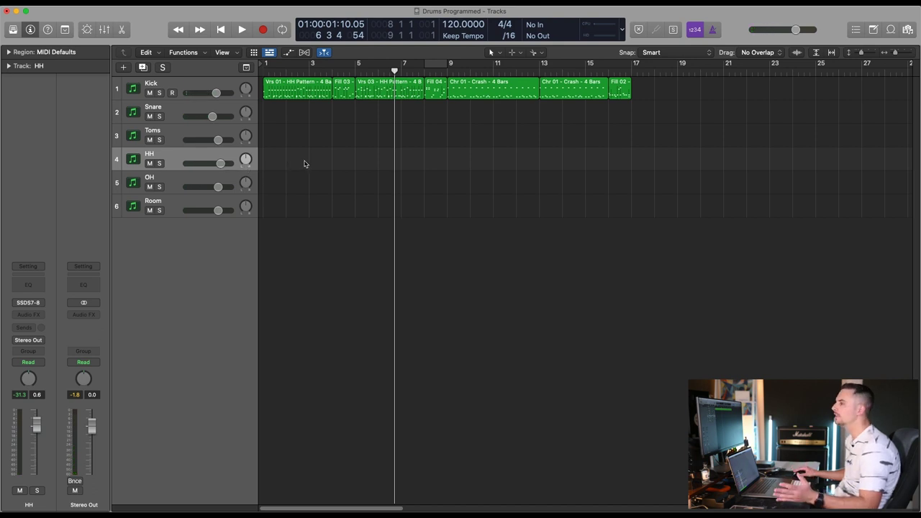
Open the OH track's Virtual Mix Rack and examine its FG-S equalizer settings
click(184, 180)
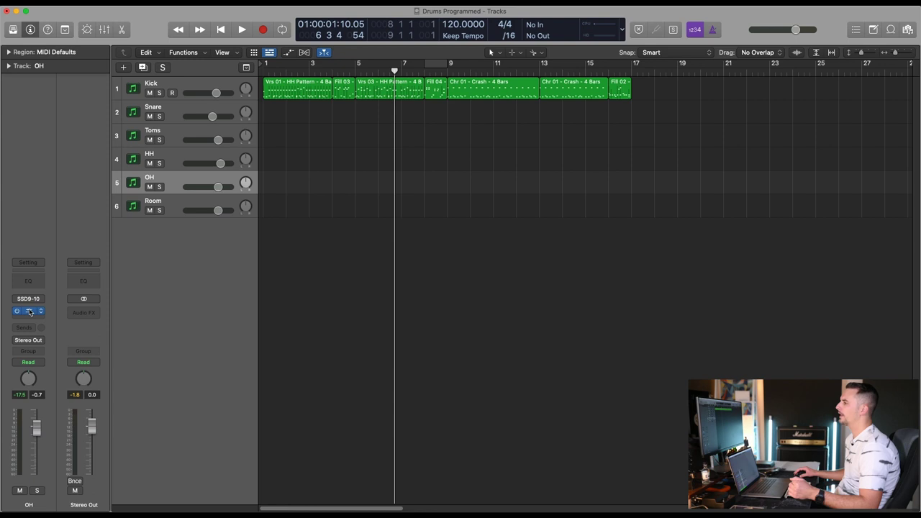
click(30, 310)
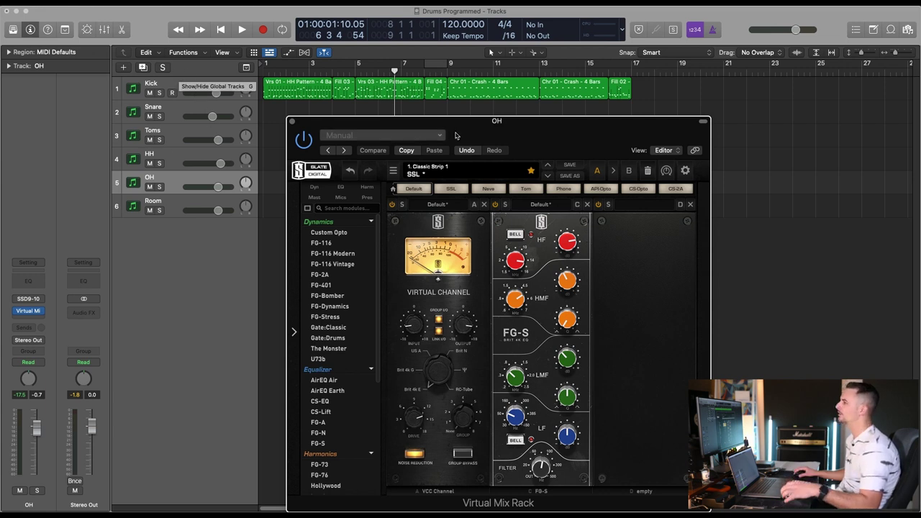
drag(532, 129, 564, 108)
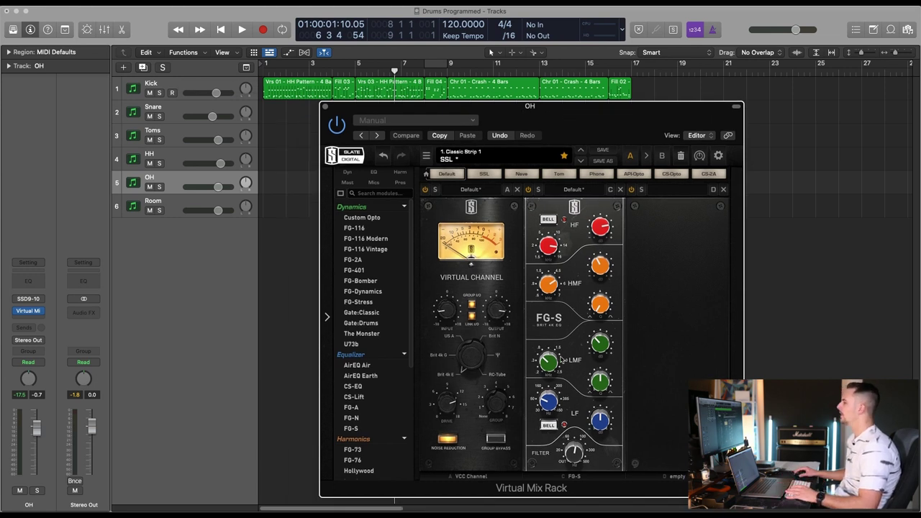
mouse_move(546, 364)
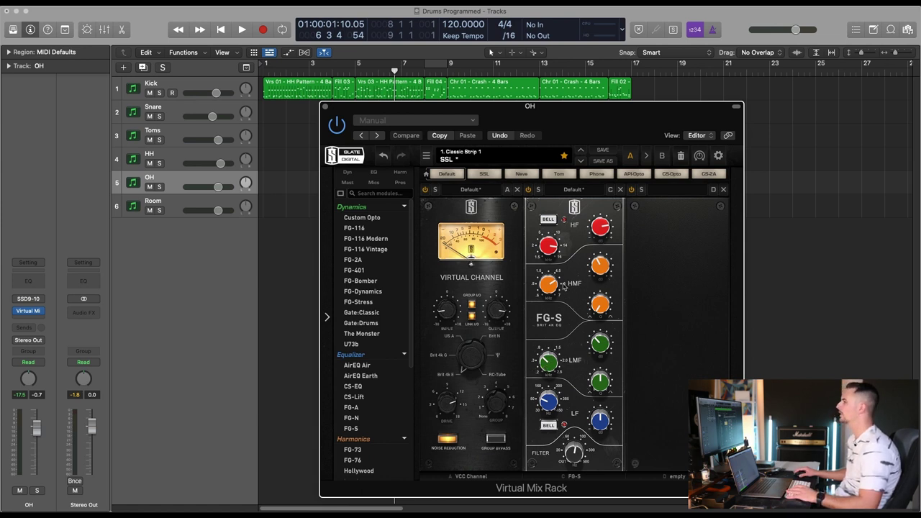
Demonstrate the OH's FG-S LMF gain at +15.0 dB during playback, restore the cut, check the filter frequency and close the rack
key(space)
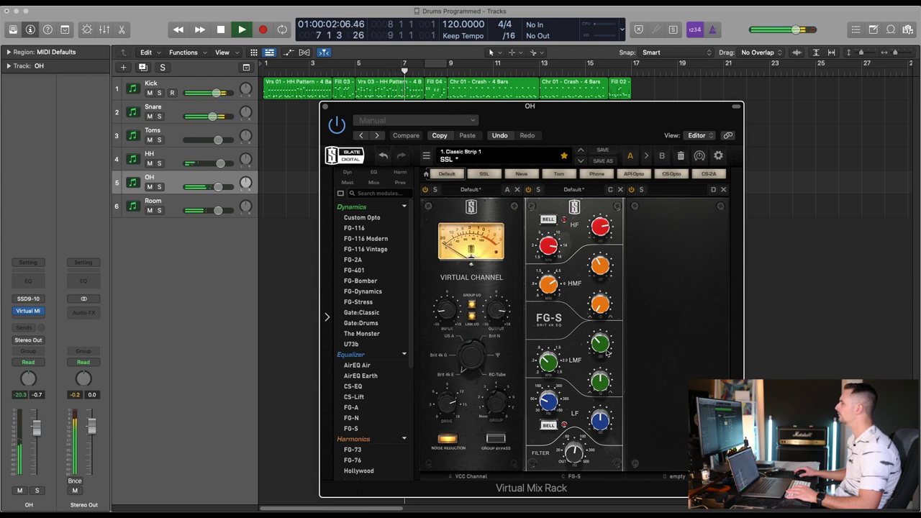
drag(612, 286, 614, 275)
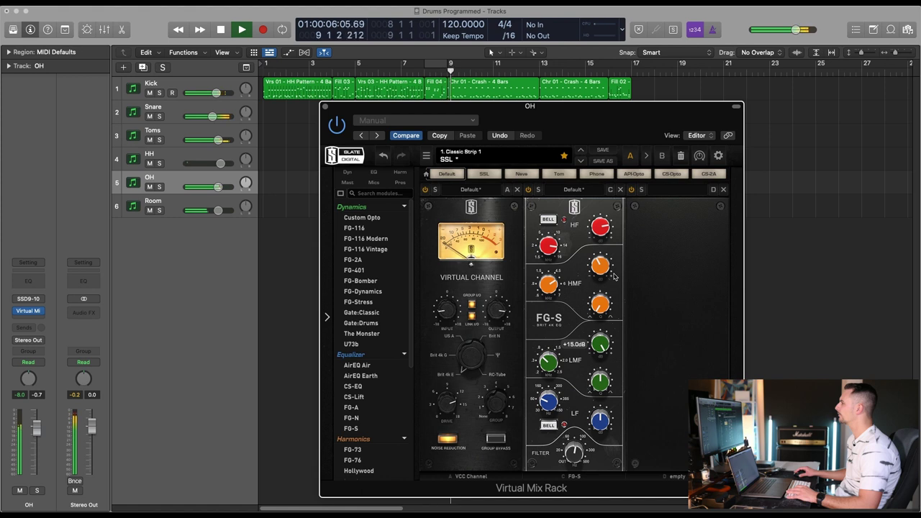
drag(613, 276, 609, 354)
key(space)
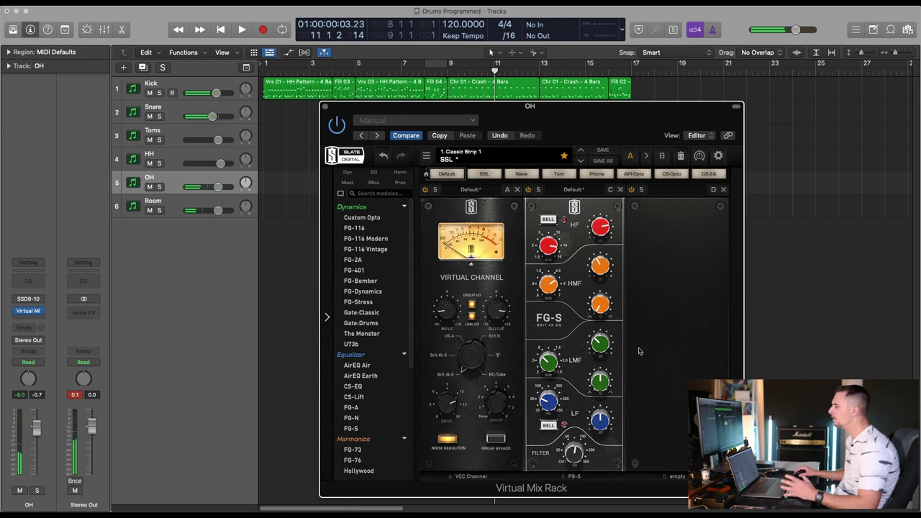
mouse_move(572, 454)
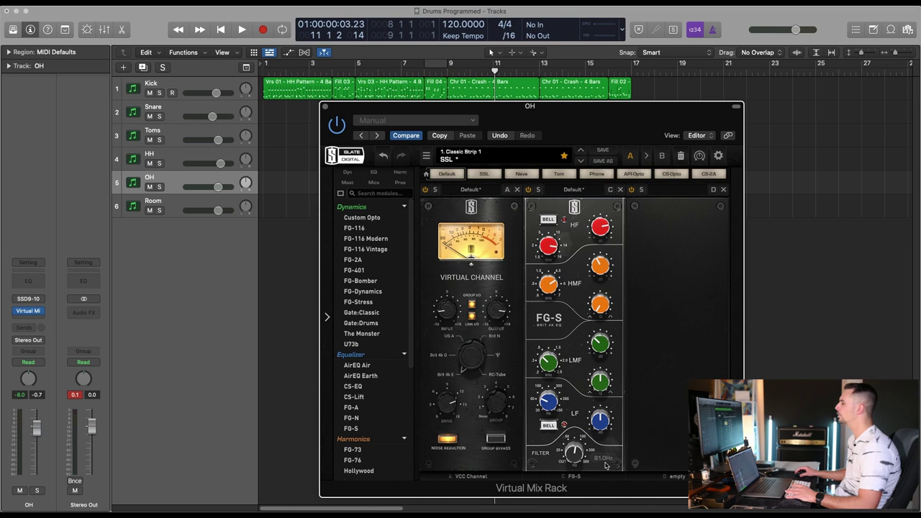
click(324, 107)
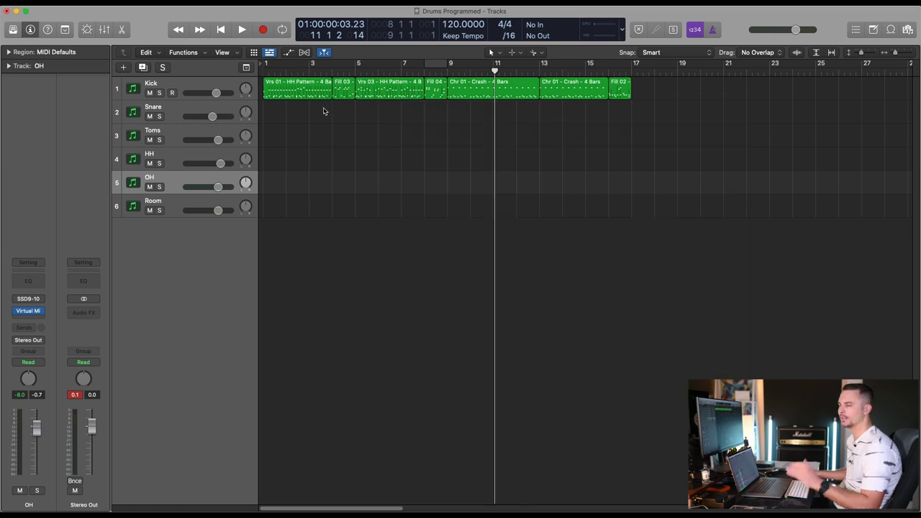
Open the Room track's Virtual Mix Rack and examine the FG-S HMF and LMF settings
click(186, 209)
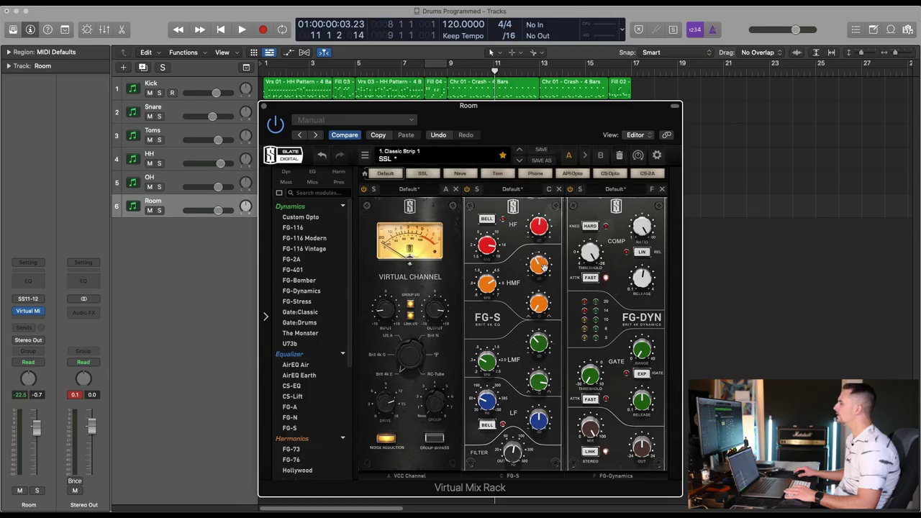
mouse_move(536, 267)
mouse_move(486, 282)
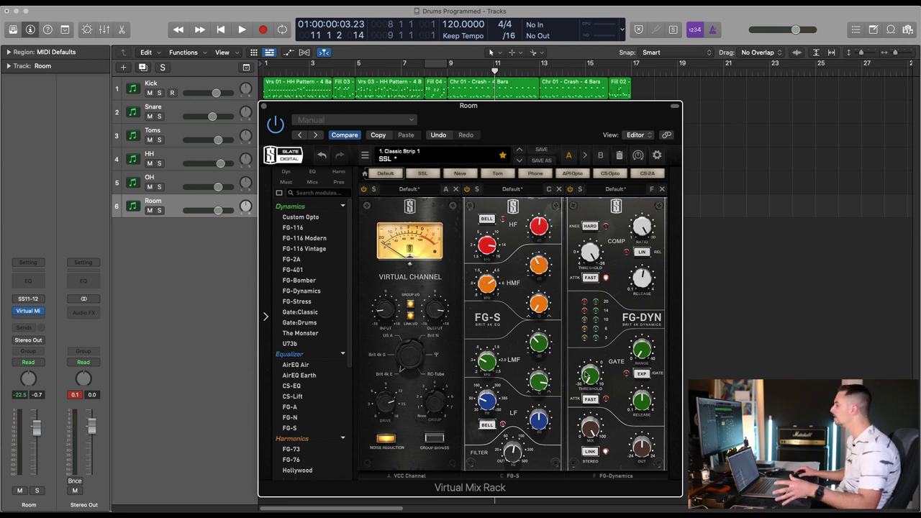
mouse_move(491, 368)
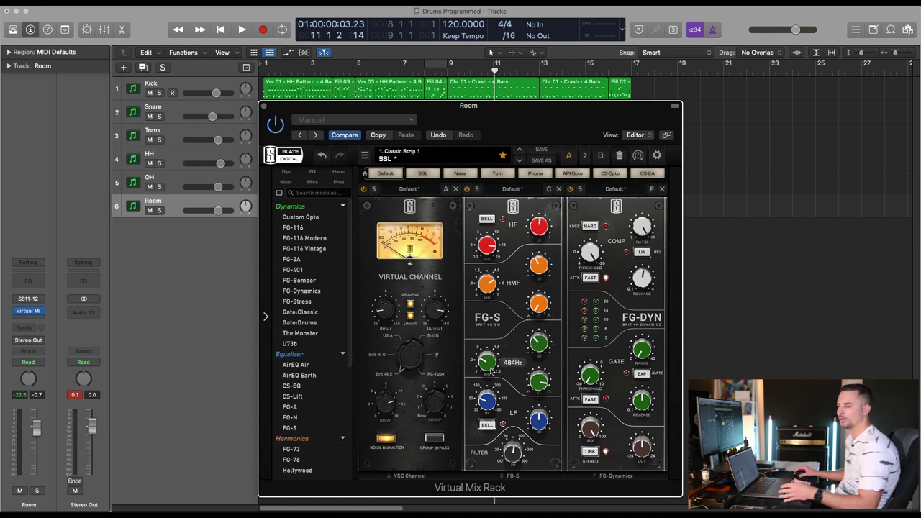
Solo the Room during playback and adjust its FG-S LMF gain to -6.50 dB, then stop
key(space)
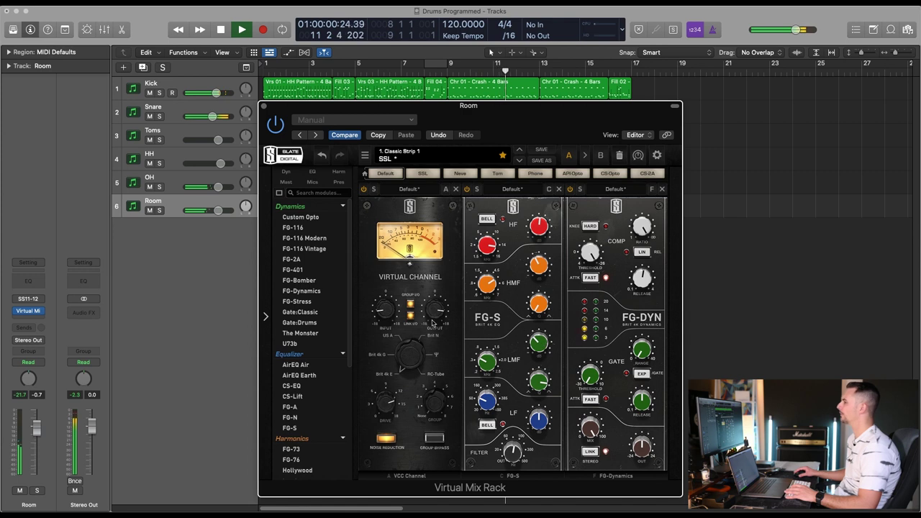
key(s)
drag(538, 343, 543, 300)
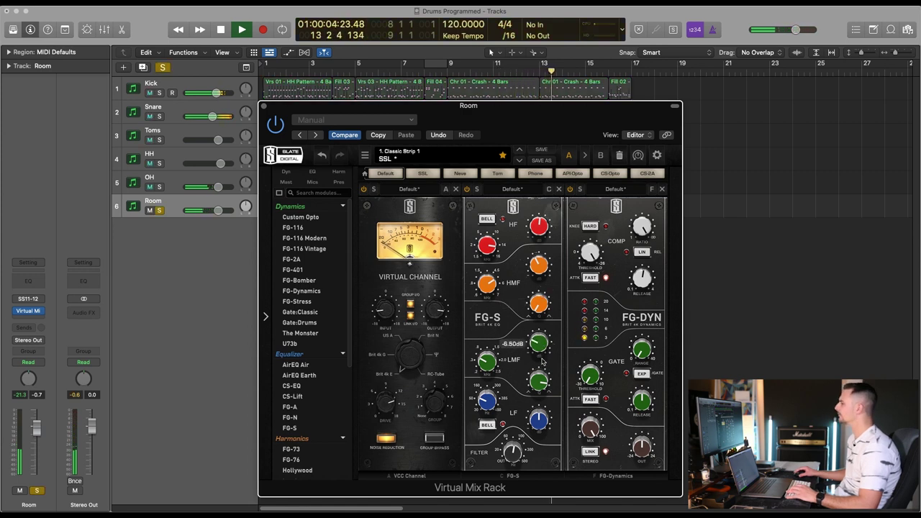
key(space)
mouse_move(535, 384)
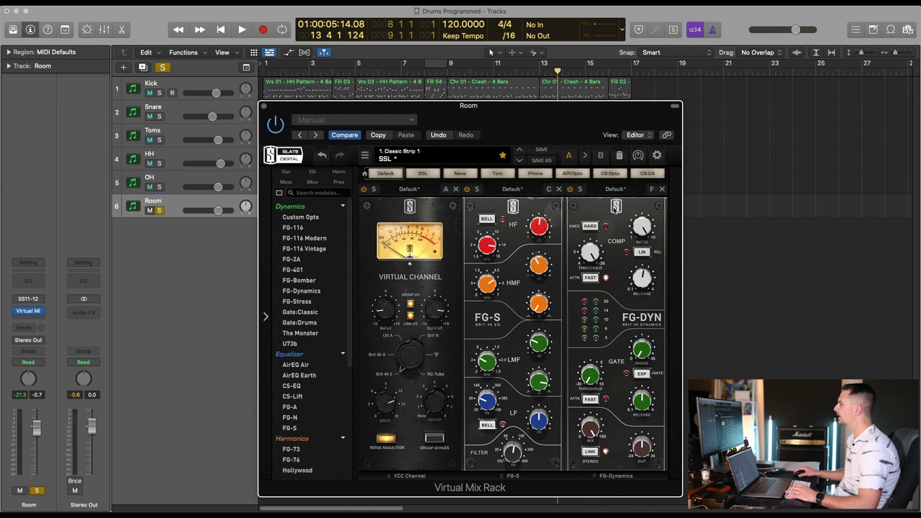
Examine the threshold, ratio and release of the Room's FG-DYN compressor, moving the rack window aside
mouse_move(589, 263)
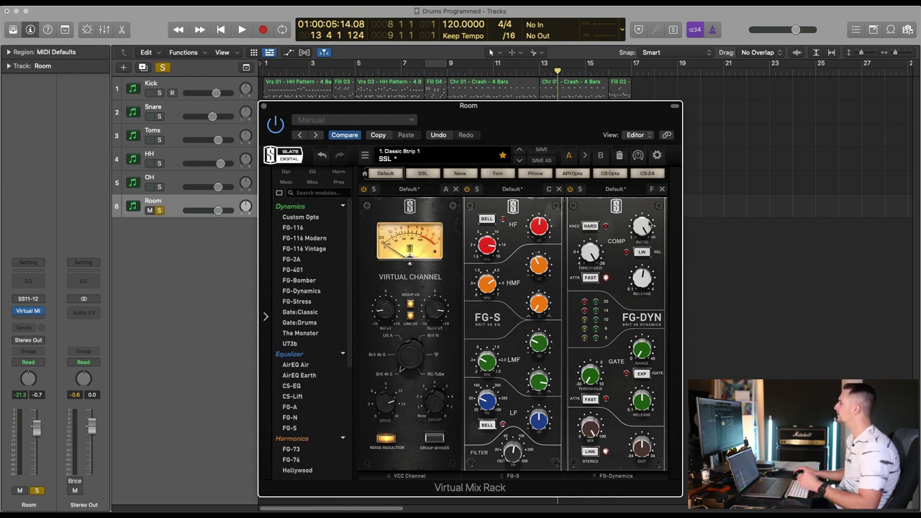
mouse_move(650, 227)
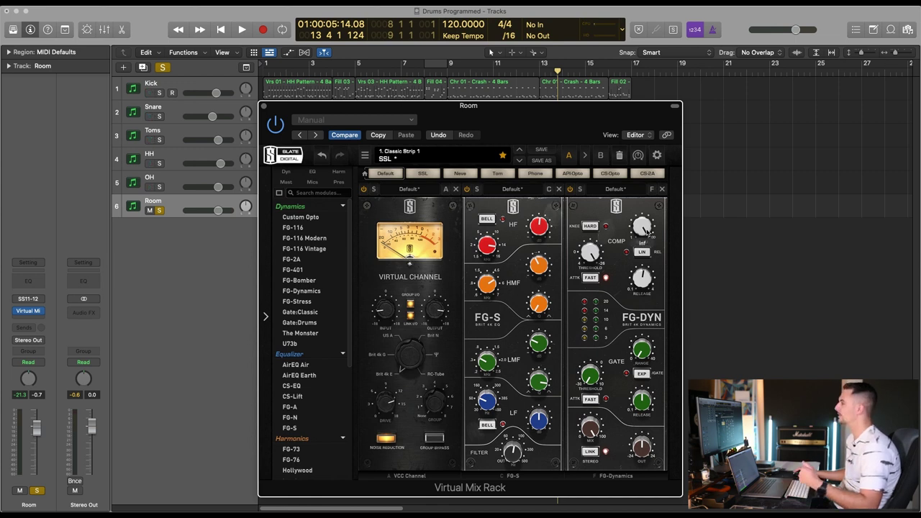
drag(608, 143, 692, 136)
mouse_move(728, 278)
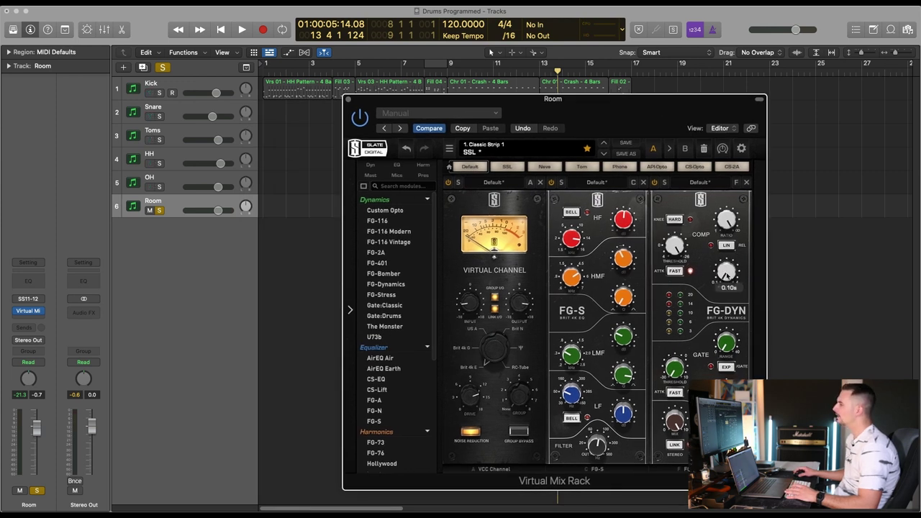
Play the soloed Room from bar 1 and demonstrate the FG-DYN compressor release at 4.00 s against a faster setting
click(264, 71)
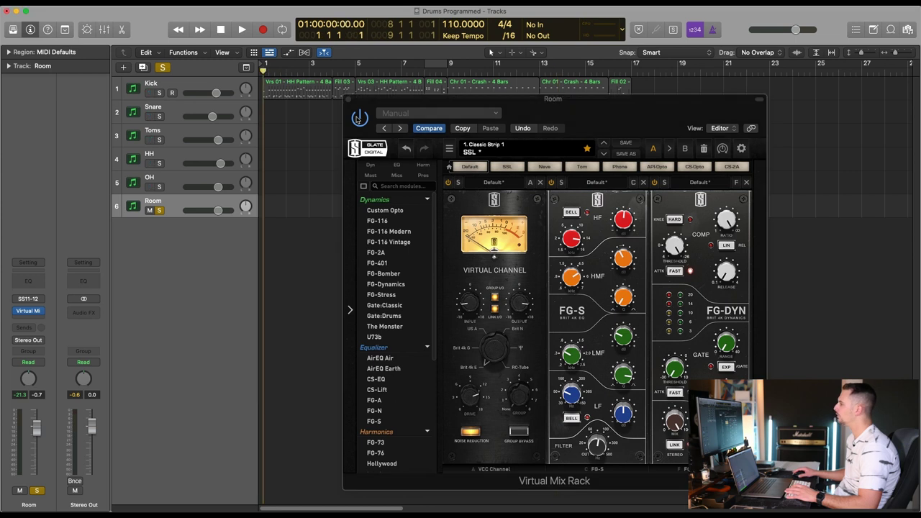
drag(733, 270, 796, 61)
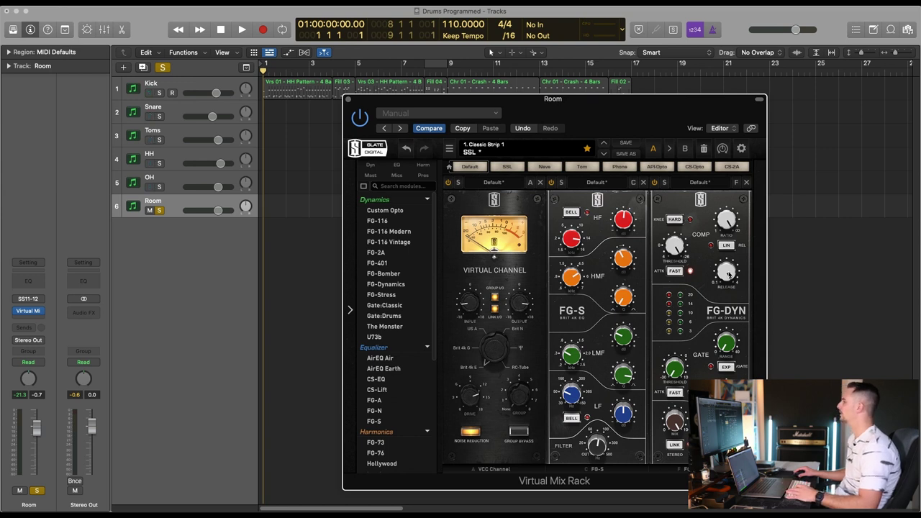
key(space)
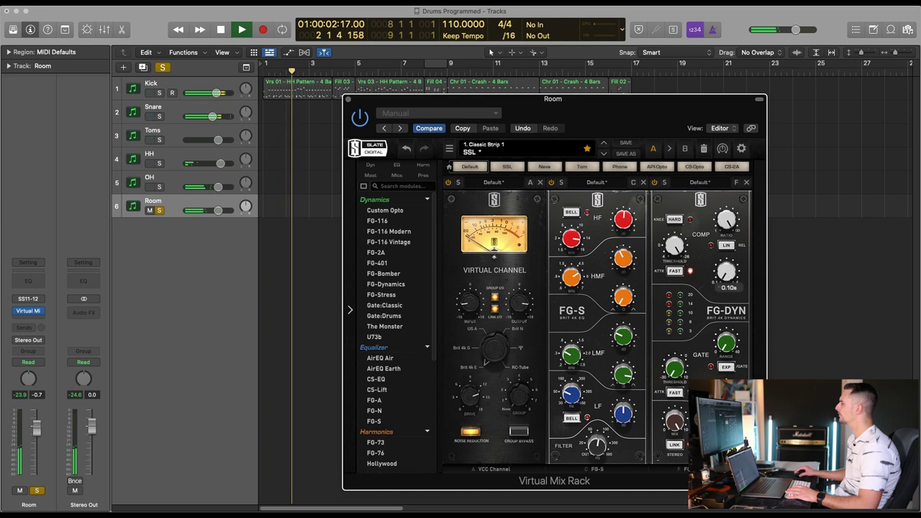
drag(725, 277, 736, 98)
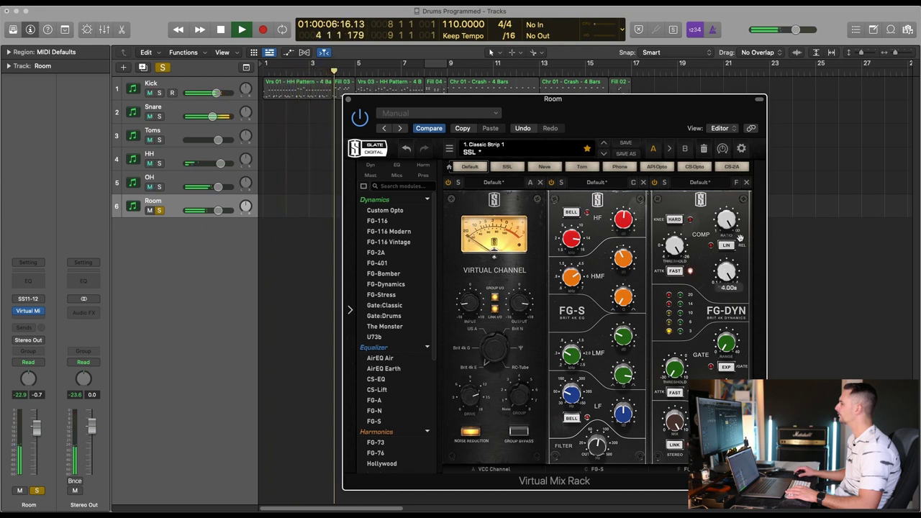
drag(726, 274, 726, 352)
key(space)
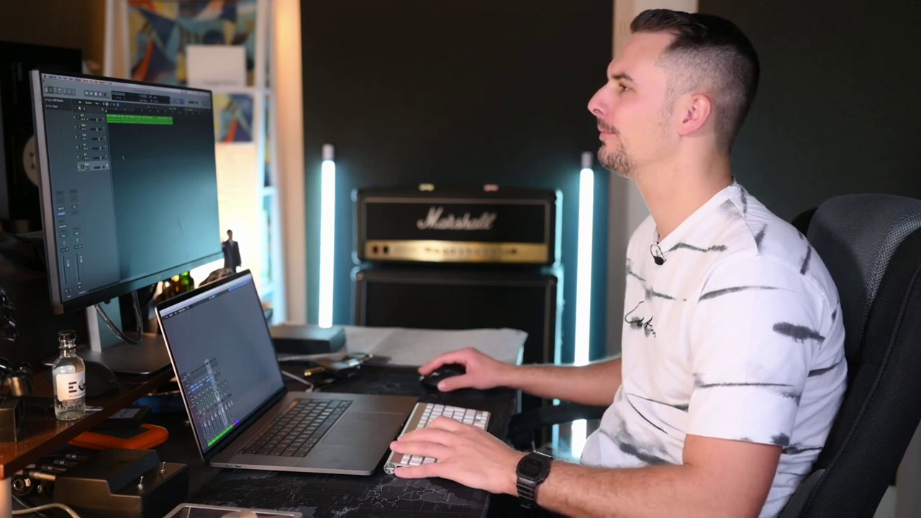
Play the full drum mix from the start and show the mixer with the Kick to Room channels selected
key(space)
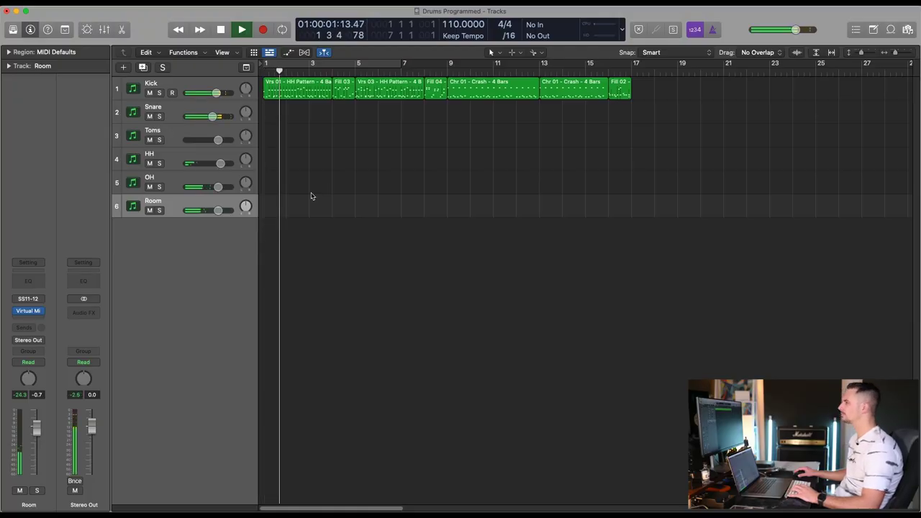
key(x)
click(168, 500)
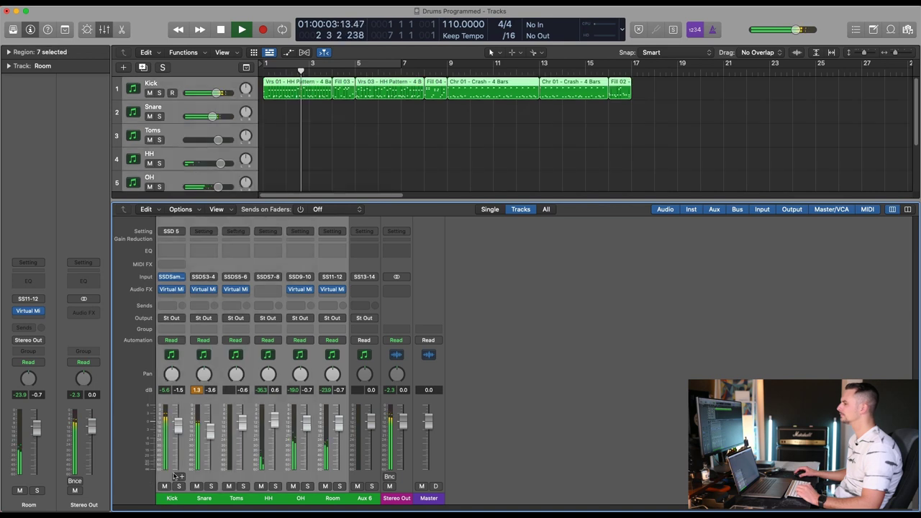
Compare the full mix with Virtual Mix Rack bypassed and enabled on all selected channels, then stop playback
mouse_move(162, 290)
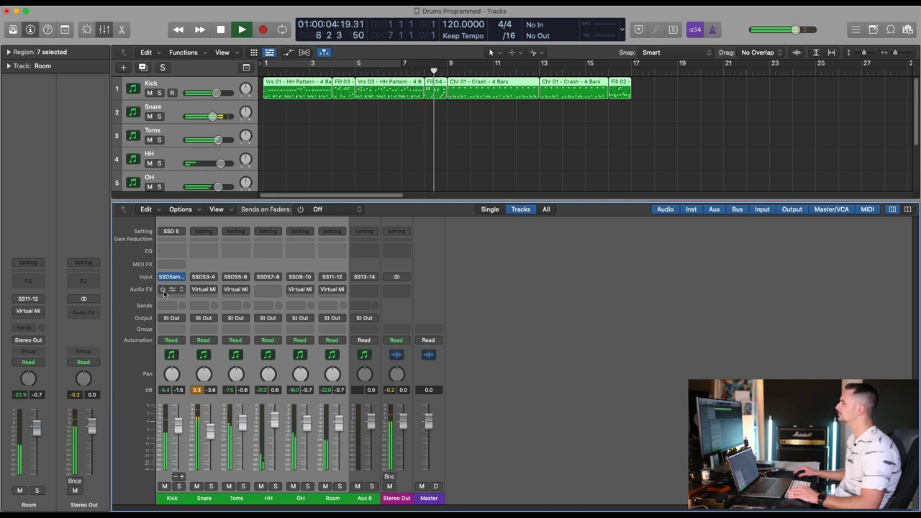
click(163, 289)
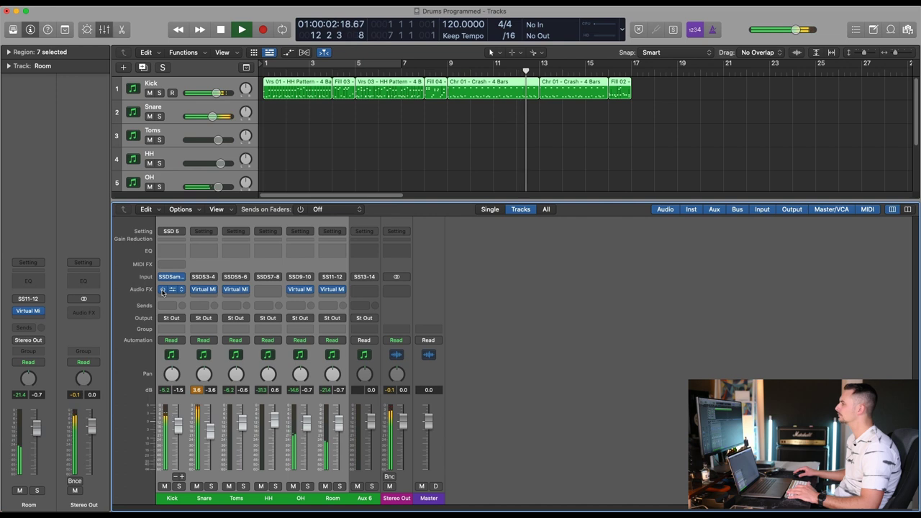
key(space)
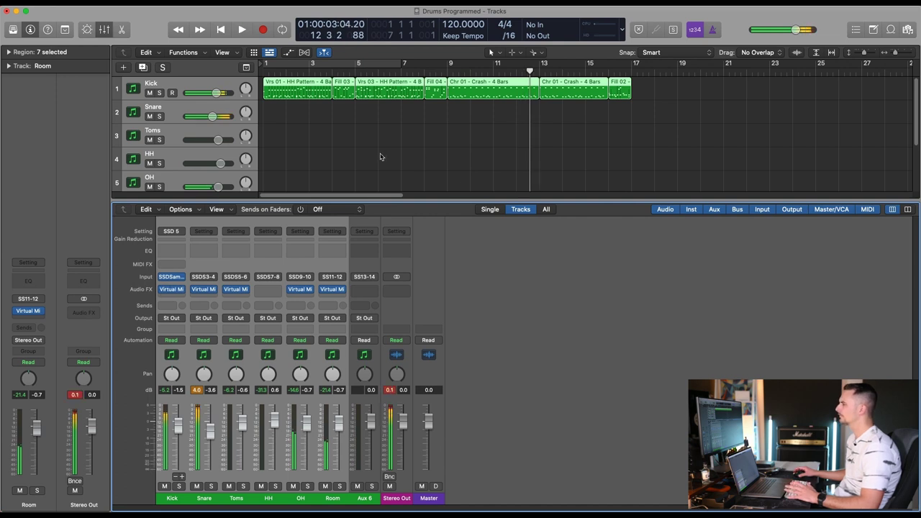